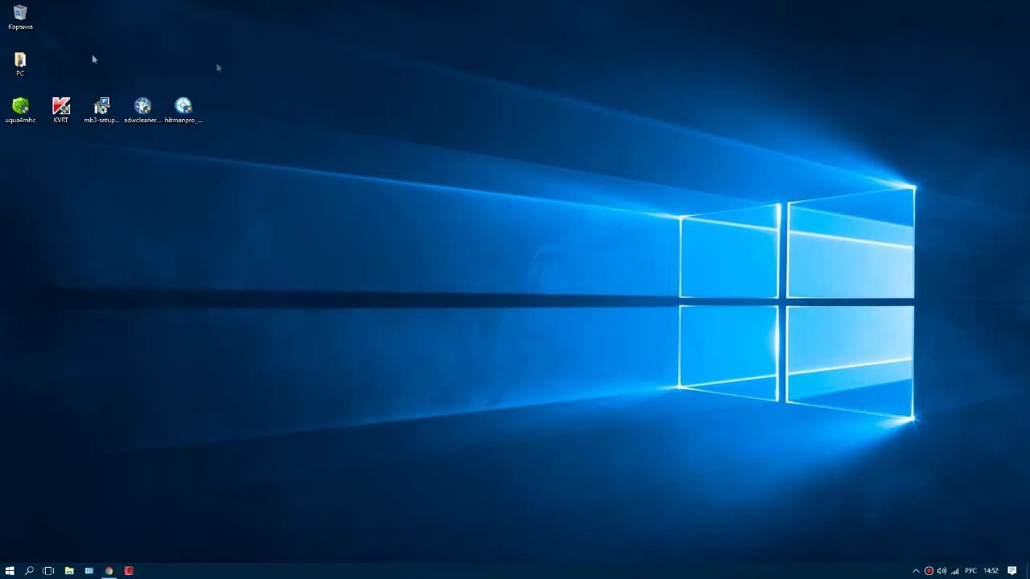
Step: Restore the Chrome window showing the Dr.Web CureIt! download page
{"action": "left_click", "coordinate": [109, 572]}
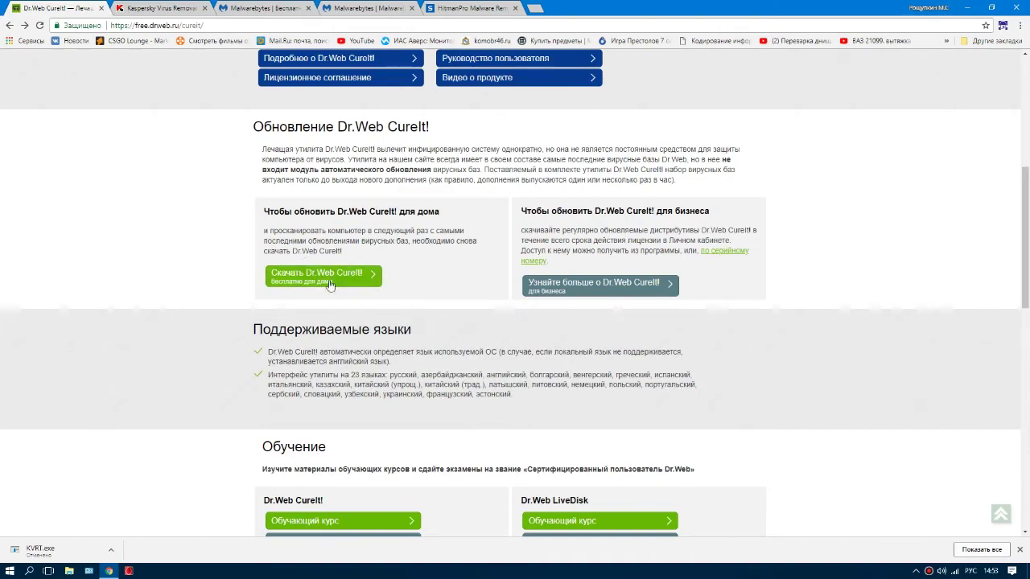
Step: Start the Dr.Web CureIt! download after dismissing the promo popup, then cancel uqua4mhc.exe
{"action": "scroll", "coordinate": [329, 276], "scroll_direction": "up", "scroll_amount": 4}
{"action": "scroll", "coordinate": [323, 283], "scroll_direction": "down", "scroll_amount": 5}
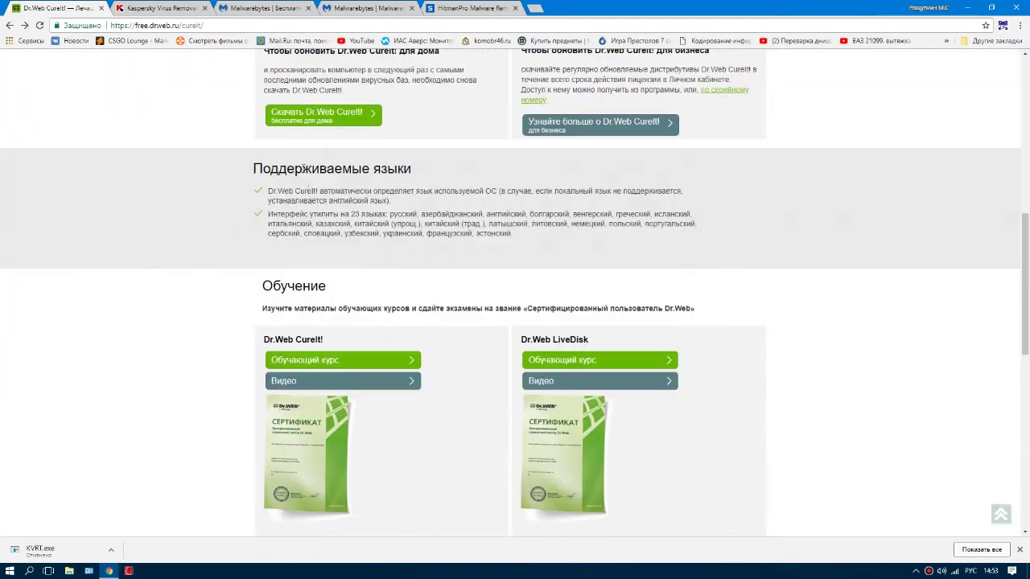
{"action": "scroll", "coordinate": [322, 283], "scroll_direction": "up", "scroll_amount": 2}
{"action": "left_click", "coordinate": [322, 280]}
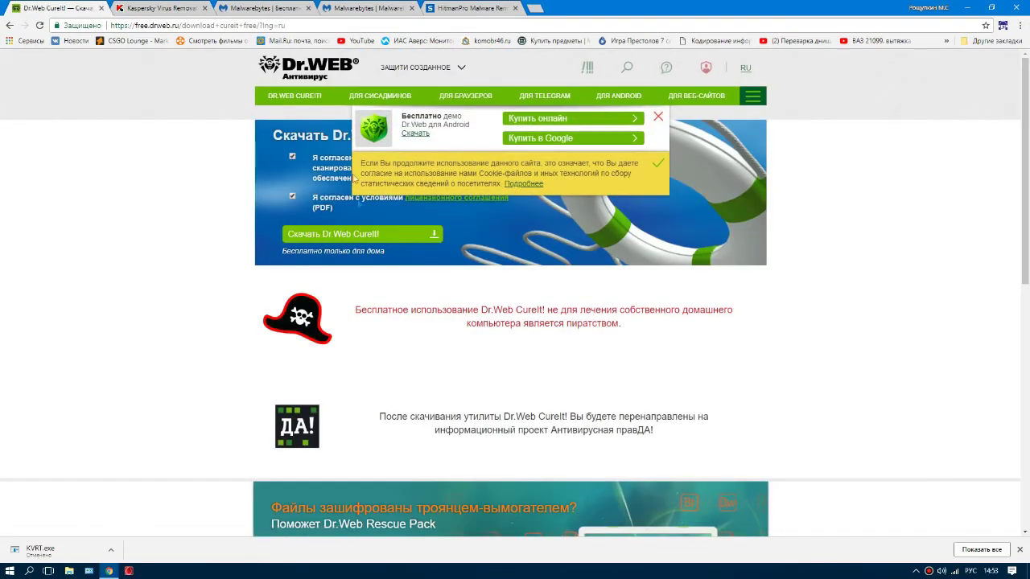
{"action": "left_click", "coordinate": [658, 119]}
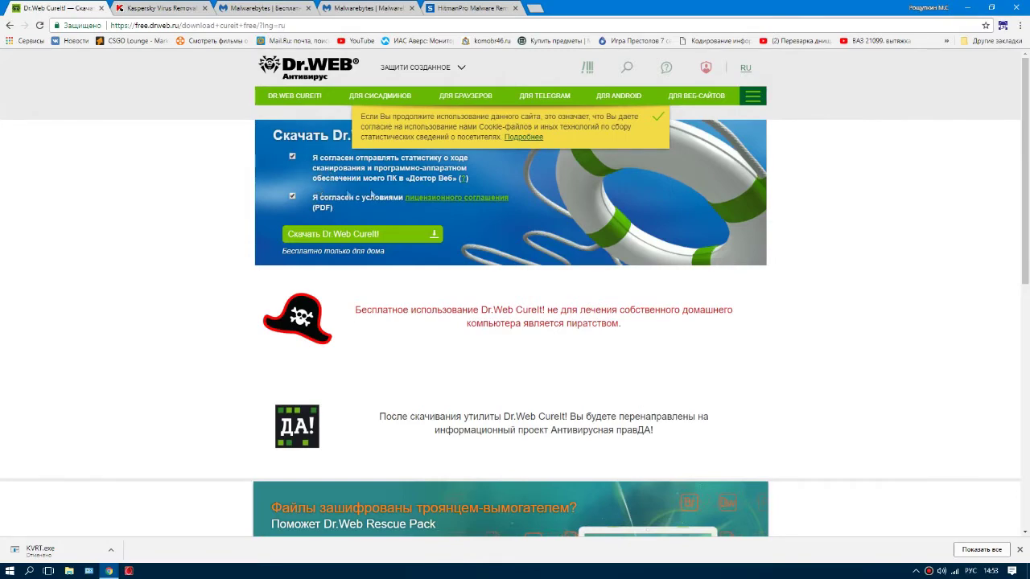
{"action": "left_click", "coordinate": [324, 240]}
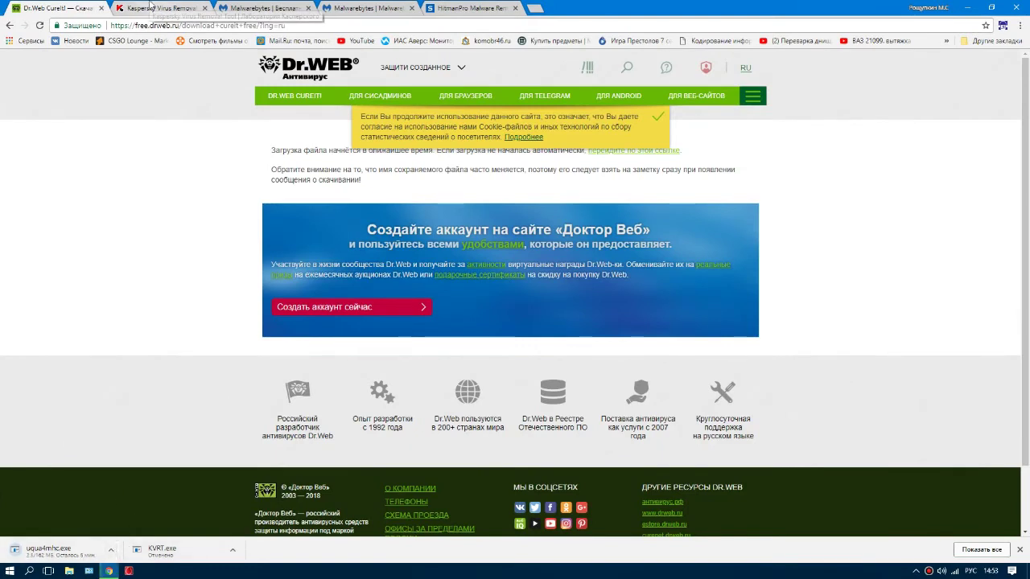
{"action": "left_click", "coordinate": [113, 551]}
{"action": "left_click", "coordinate": [132, 533]}
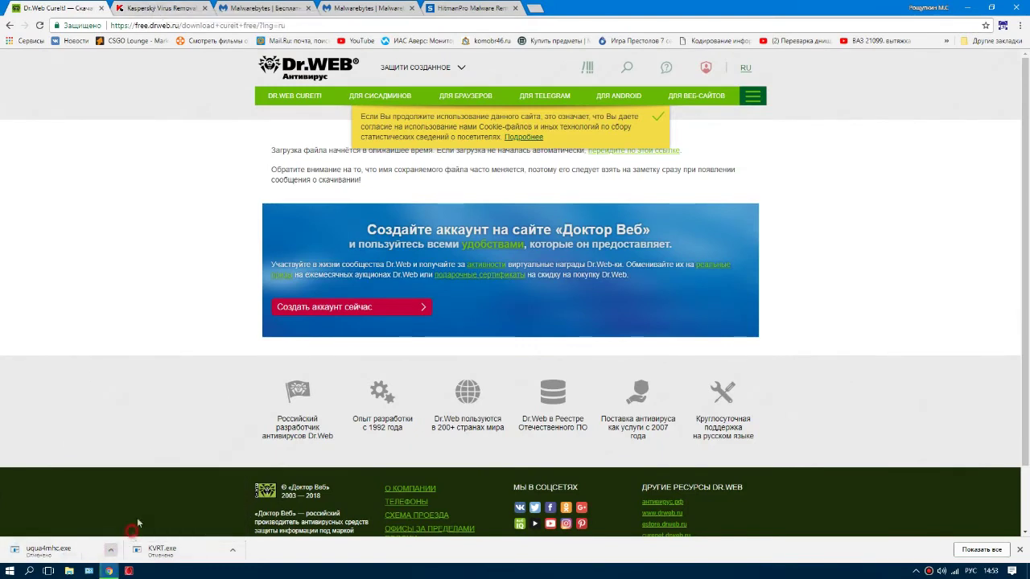
Step: Start a new KVRT.exe download on the Kaspersky page, cancel it, and go to Malwarebytes
{"action": "left_click", "coordinate": [170, 8]}
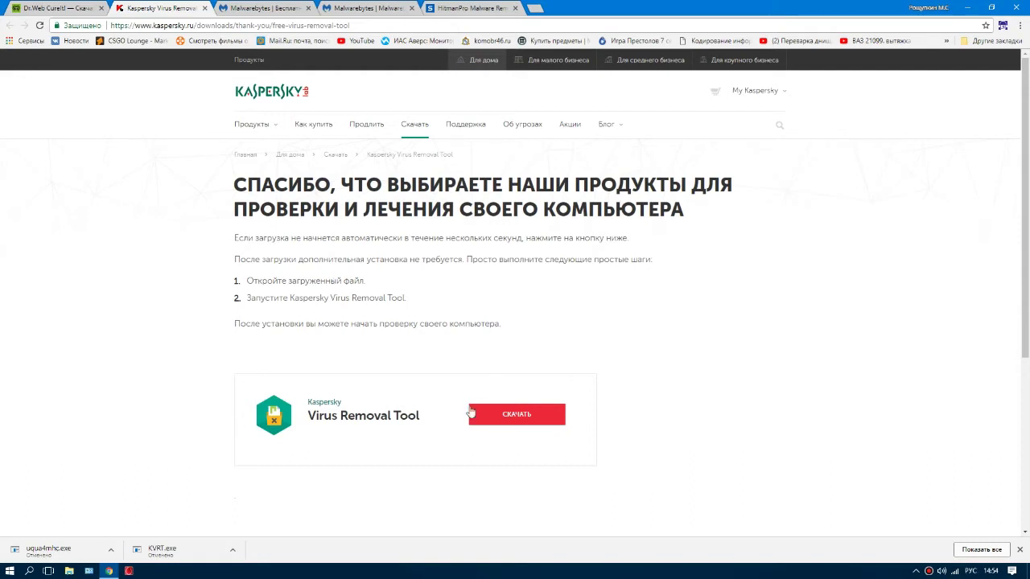
{"action": "left_click", "coordinate": [511, 423]}
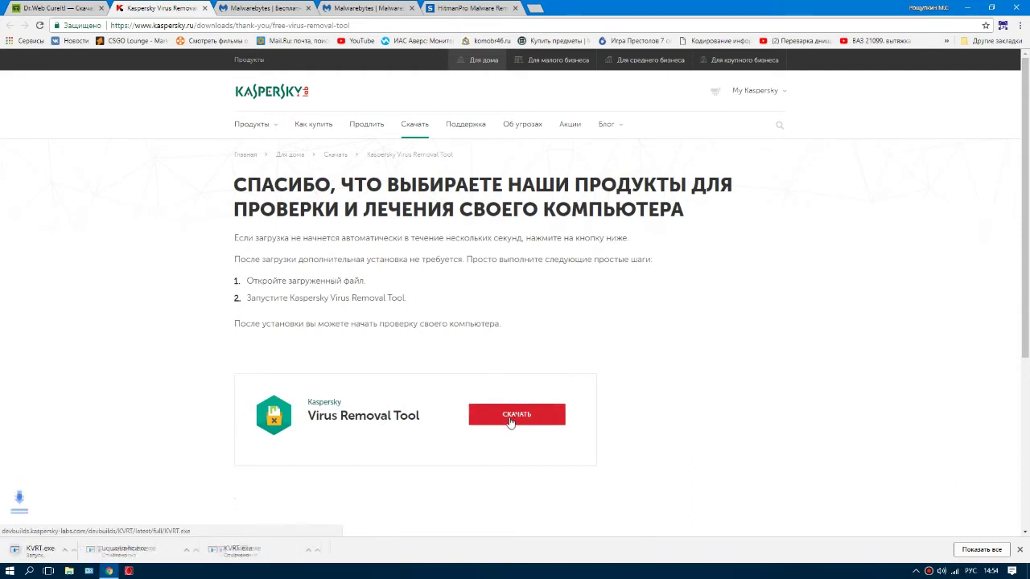
{"action": "left_click", "coordinate": [112, 550]}
{"action": "left_click", "coordinate": [132, 534]}
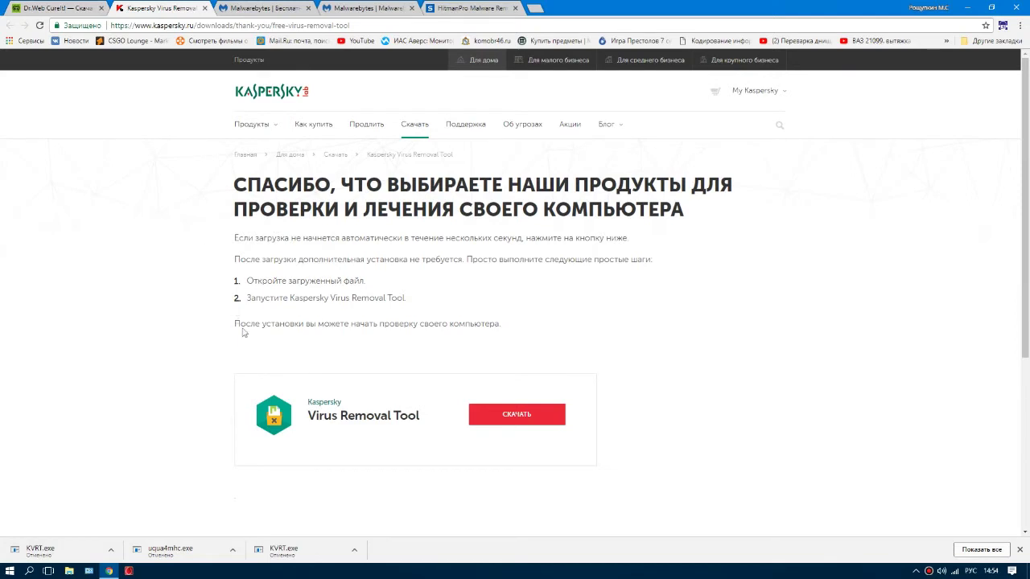
{"action": "left_click", "coordinate": [246, 8]}
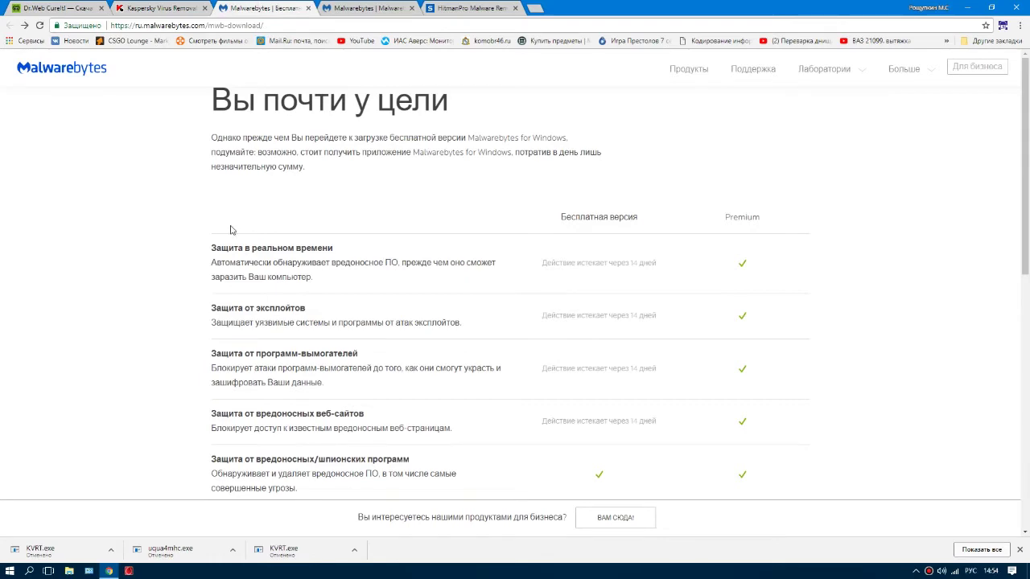
Step: Start the free Malwarebytes download from its page
{"action": "scroll", "coordinate": [339, 236], "scroll_direction": "down", "scroll_amount": 3}
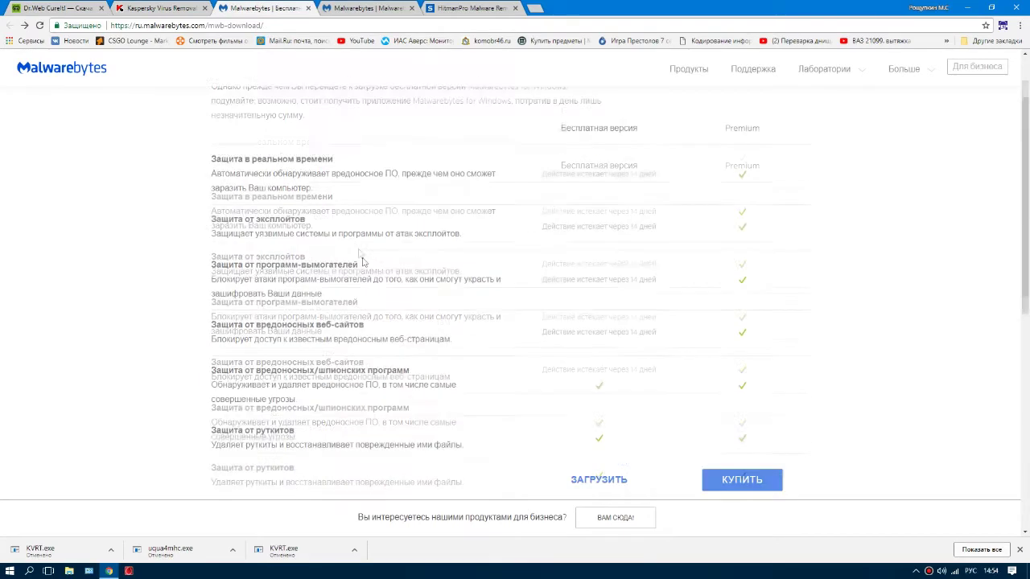
{"action": "scroll", "coordinate": [393, 354], "scroll_direction": "up", "scroll_amount": 3}
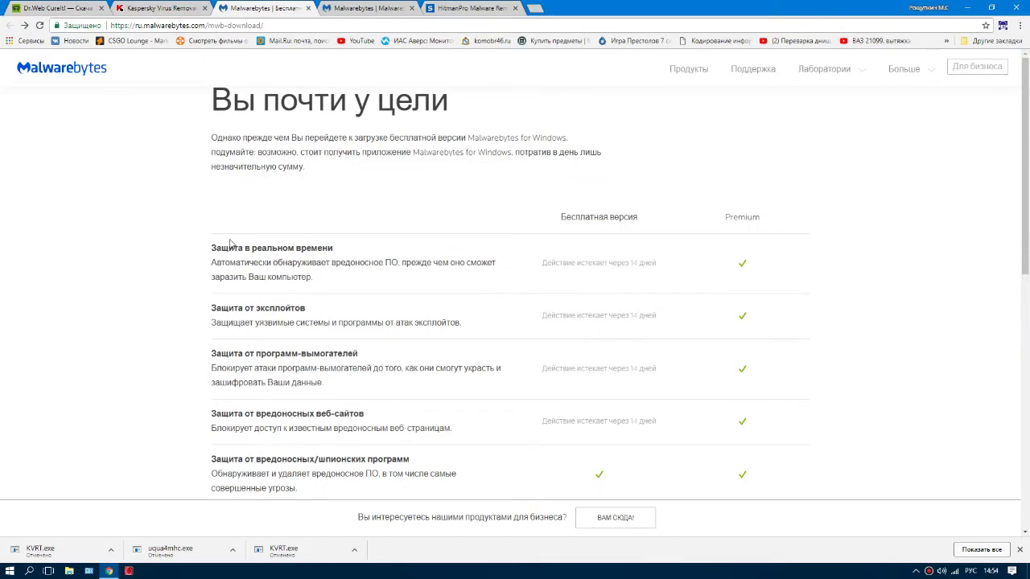
{"action": "scroll", "coordinate": [201, 326], "scroll_direction": "down", "scroll_amount": 3}
{"action": "scroll", "coordinate": [166, 334], "scroll_direction": "up", "scroll_amount": 3}
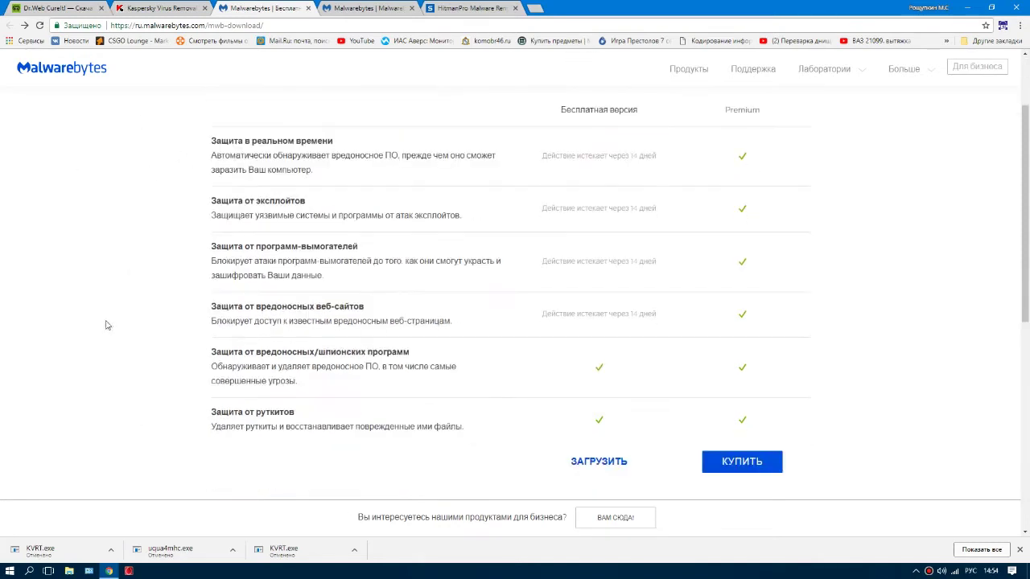
{"action": "scroll", "coordinate": [105, 326], "scroll_direction": "down", "scroll_amount": 2}
{"action": "left_click", "coordinate": [601, 464]}
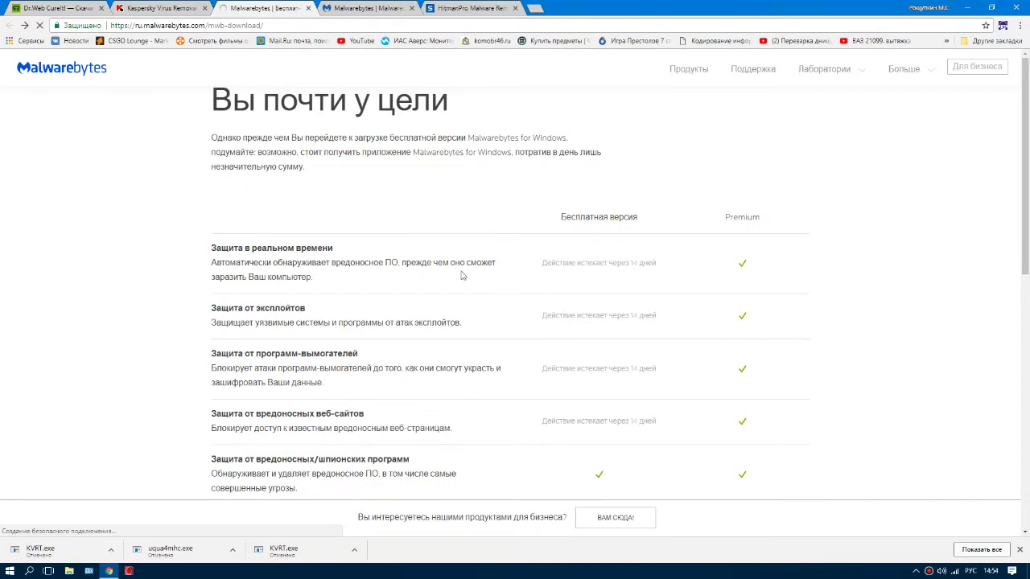
Step: Download the free Malwarebytes version, cancel mb3-setup, and show the AdwCleaner page
{"action": "scroll", "coordinate": [539, 315], "scroll_direction": "down", "scroll_amount": 3}
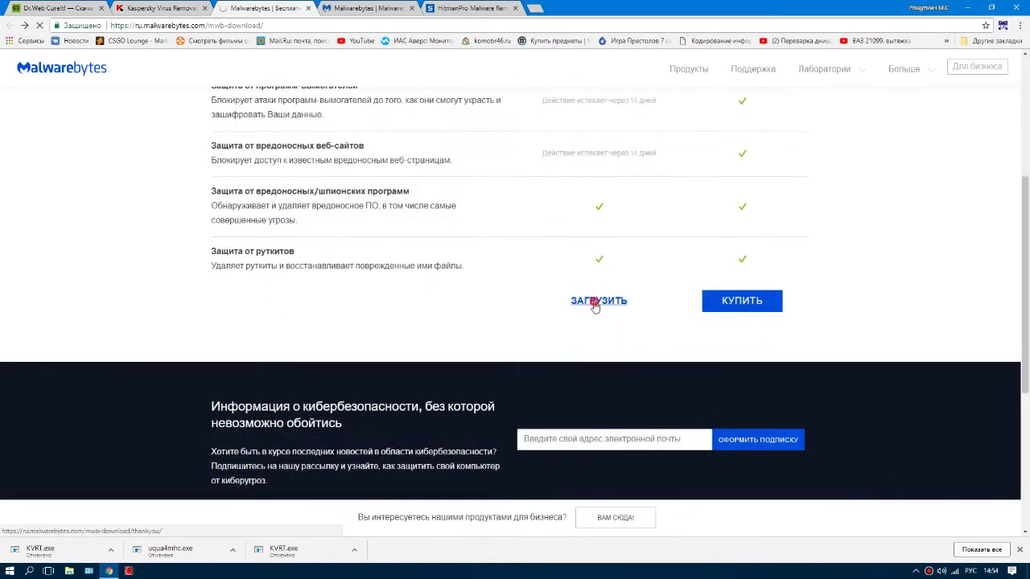
{"action": "left_click", "coordinate": [596, 304]}
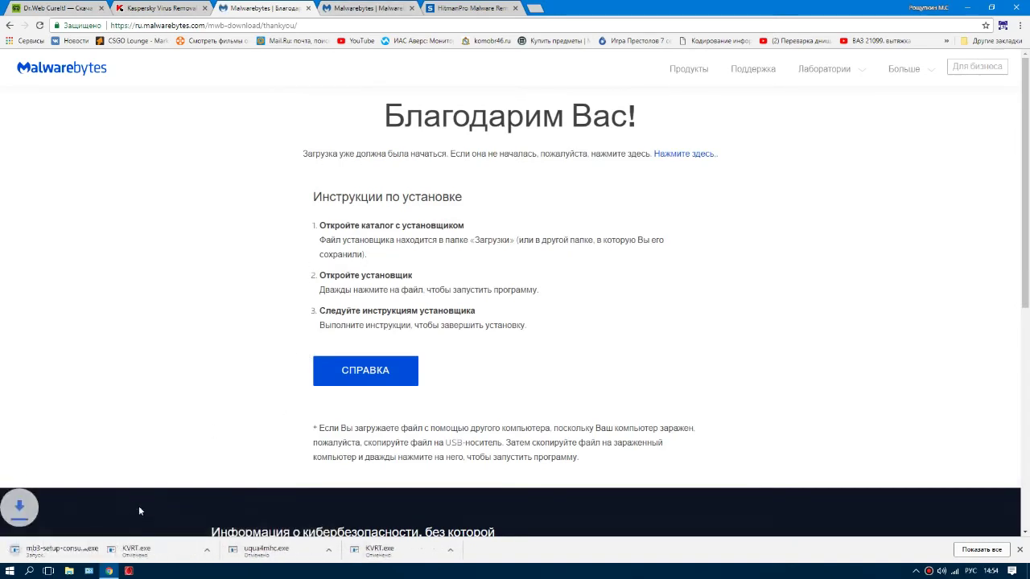
{"action": "left_click", "coordinate": [111, 550]}
{"action": "left_click", "coordinate": [129, 527]}
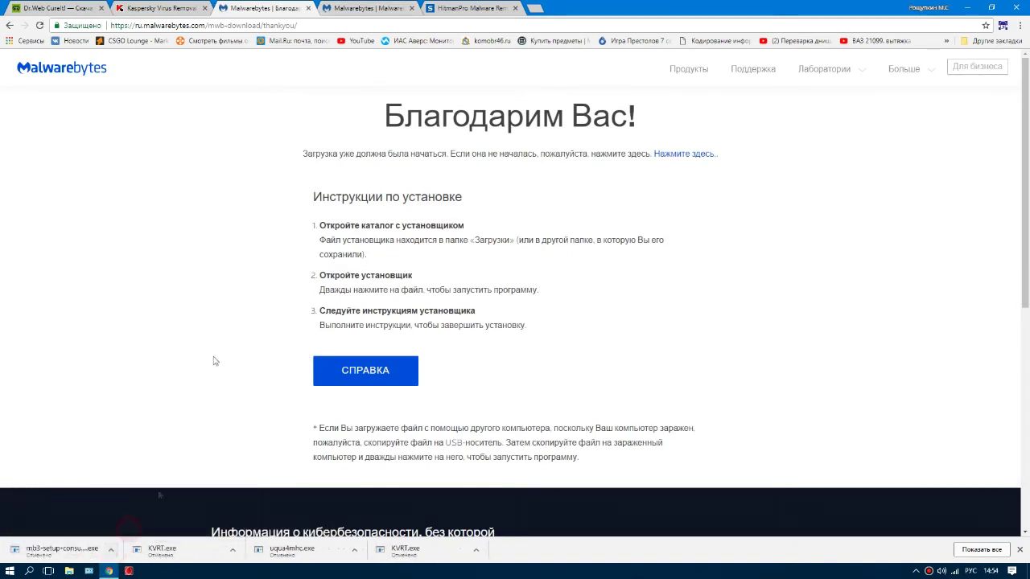
{"action": "left_click", "coordinate": [358, 7]}
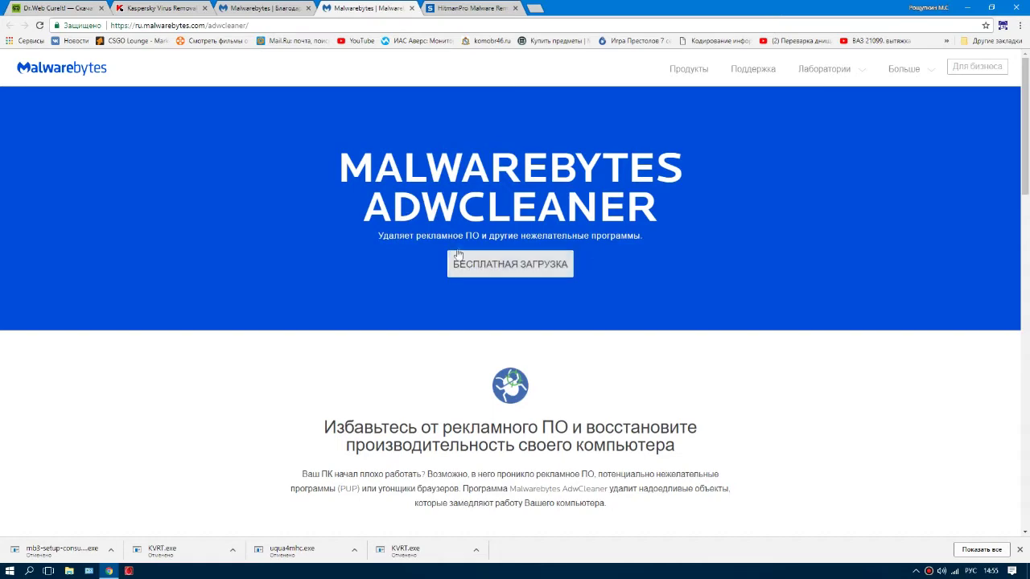
Step: Start and cancel the adwcleaner_7.0.8.0.exe download, close the ToolsLib tab, and show HitmanPro
{"action": "scroll", "coordinate": [506, 264], "scroll_direction": "down", "scroll_amount": 1}
{"action": "left_click", "coordinate": [505, 262]}
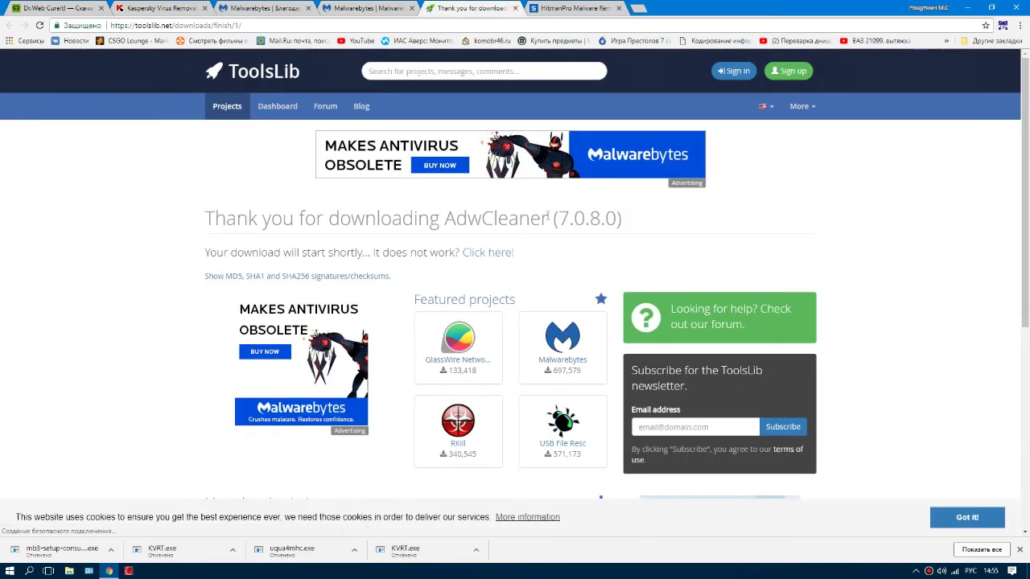
{"action": "left_click", "coordinate": [111, 551]}
{"action": "left_click", "coordinate": [119, 534]}
{"action": "left_click", "coordinate": [515, 8]}
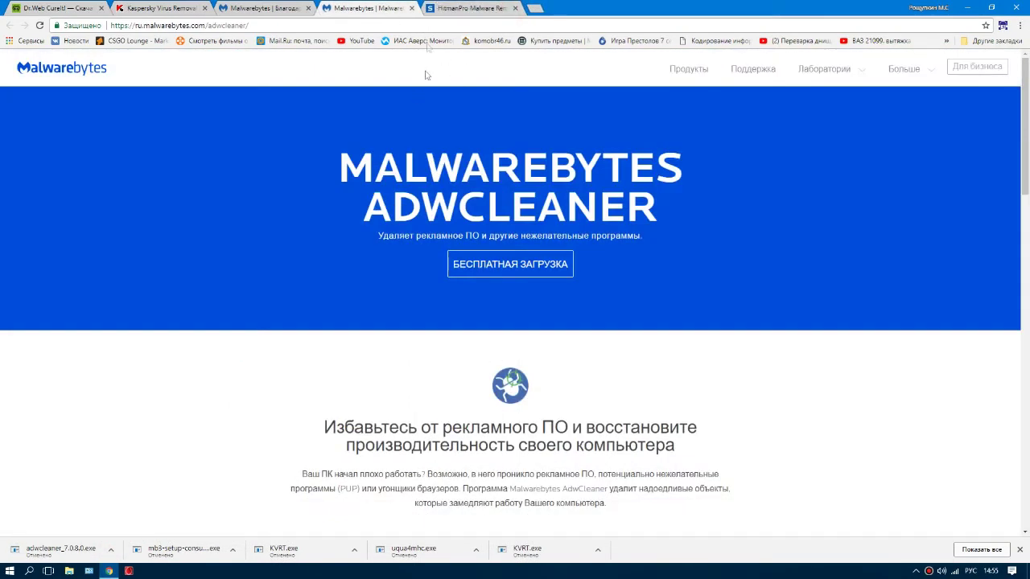
{"action": "left_click", "coordinate": [460, 7]}
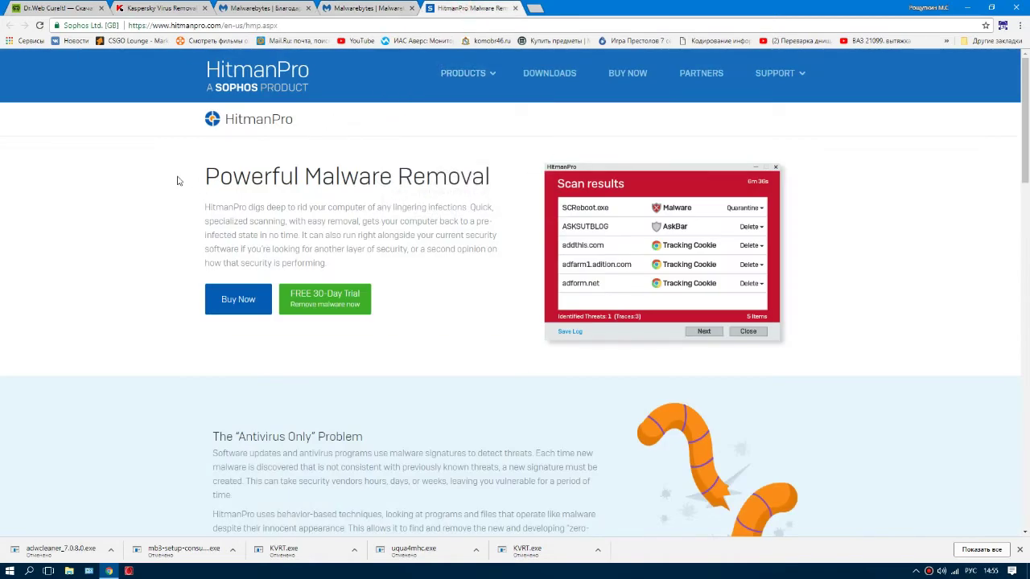
Step: Start the HitmanPro 'FREE 30-Day Trial' download, then cancel hitmanpro_x64.exe
{"action": "scroll", "coordinate": [236, 236], "scroll_direction": "down", "scroll_amount": 1}
{"action": "scroll", "coordinate": [236, 233], "scroll_direction": "up", "scroll_amount": 1}
{"action": "left_click", "coordinate": [324, 296]}
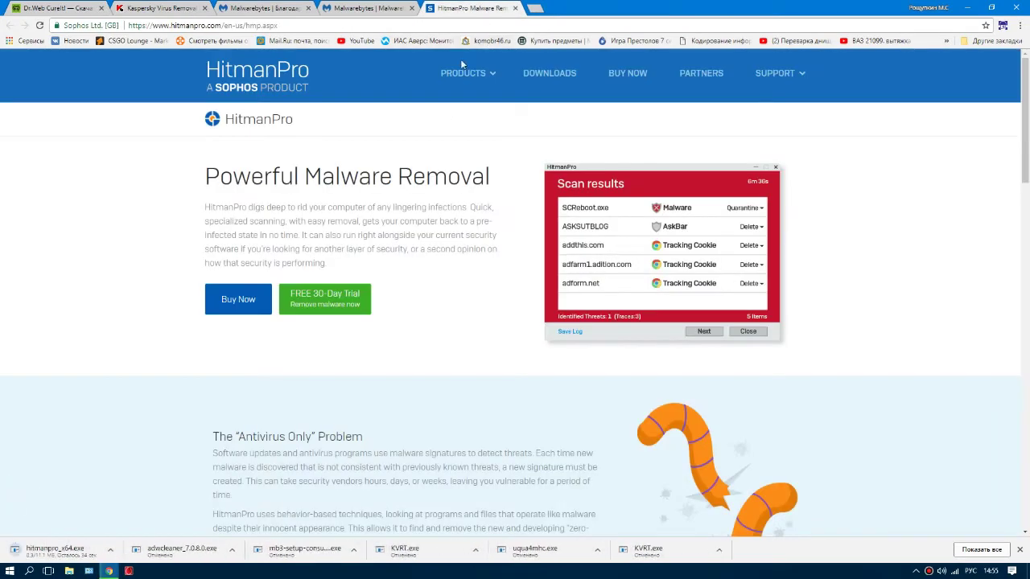
{"action": "left_click", "coordinate": [112, 550]}
{"action": "left_click", "coordinate": [113, 530]}
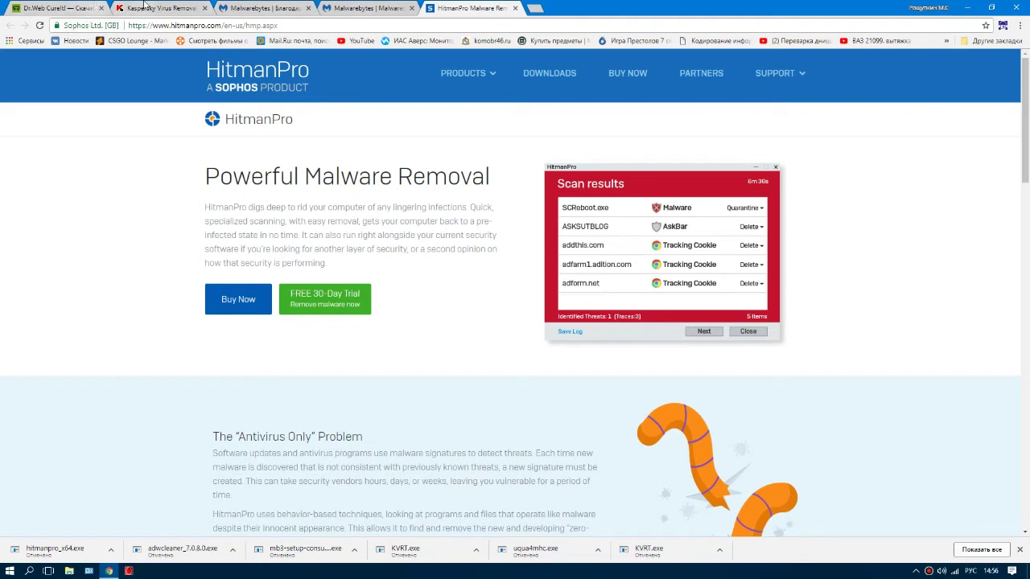
Step: Flip through the Dr.Web, Kaspersky, Malwarebytes, AdwCleaner and HitmanPro tabs
{"action": "mouse_move", "coordinate": [478, 116]}
{"action": "left_click", "coordinate": [138, 8]}
{"action": "left_click", "coordinate": [60, 9]}
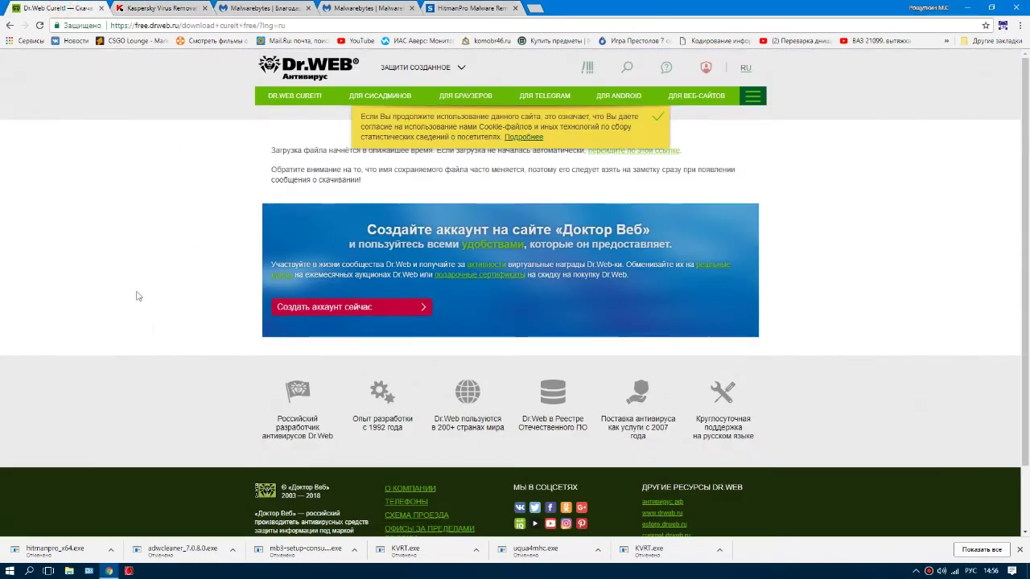
{"action": "left_click", "coordinate": [177, 8]}
{"action": "left_click", "coordinate": [242, 8]}
{"action": "left_click", "coordinate": [354, 9]}
{"action": "left_click", "coordinate": [420, 8]}
{"action": "left_click", "coordinate": [368, 8]}
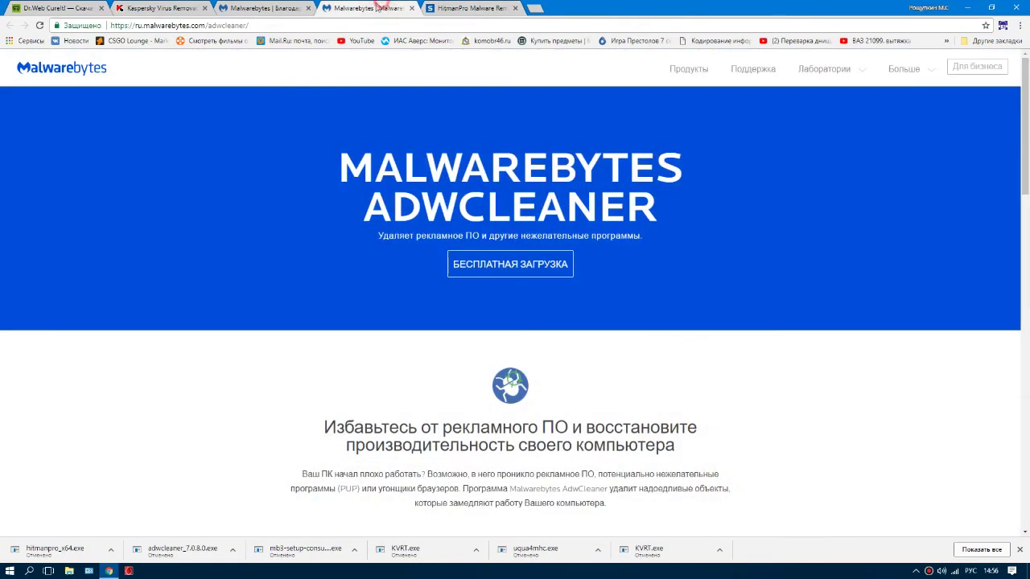
{"action": "left_click", "coordinate": [265, 8]}
{"action": "left_click", "coordinate": [145, 8]}
{"action": "left_click", "coordinate": [38, 8]}
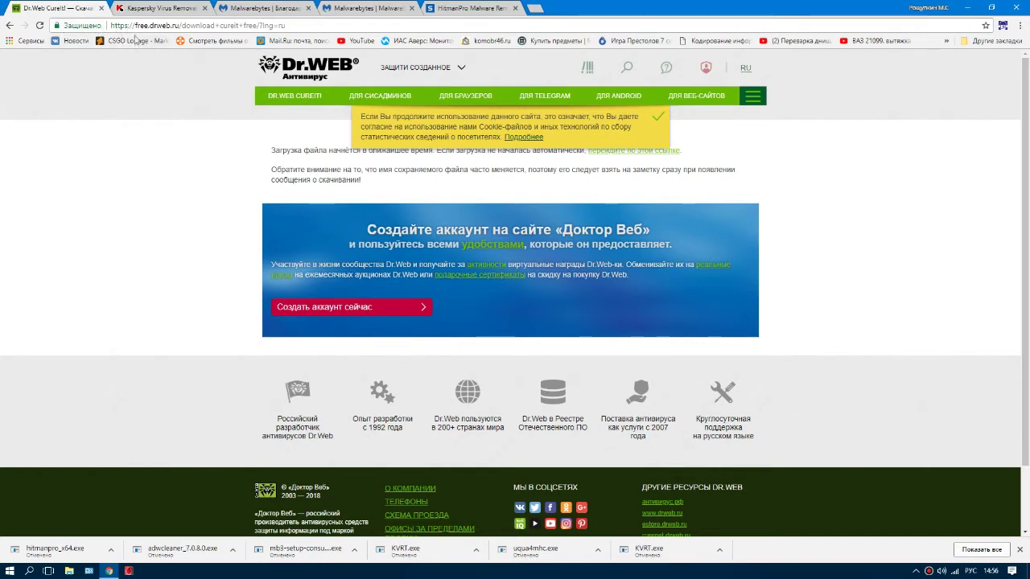
{"action": "left_click", "coordinate": [152, 7]}
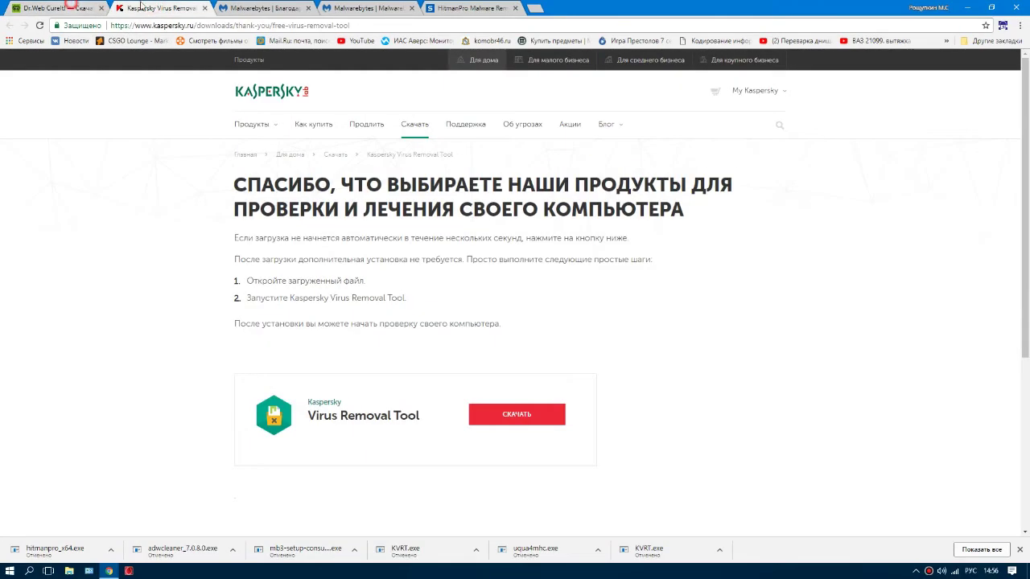
{"action": "left_click", "coordinate": [251, 7]}
{"action": "left_click", "coordinate": [471, 8]}
{"action": "left_click", "coordinate": [366, 7]}
{"action": "left_click", "coordinate": [264, 7]}
{"action": "left_click", "coordinate": [80, 8]}
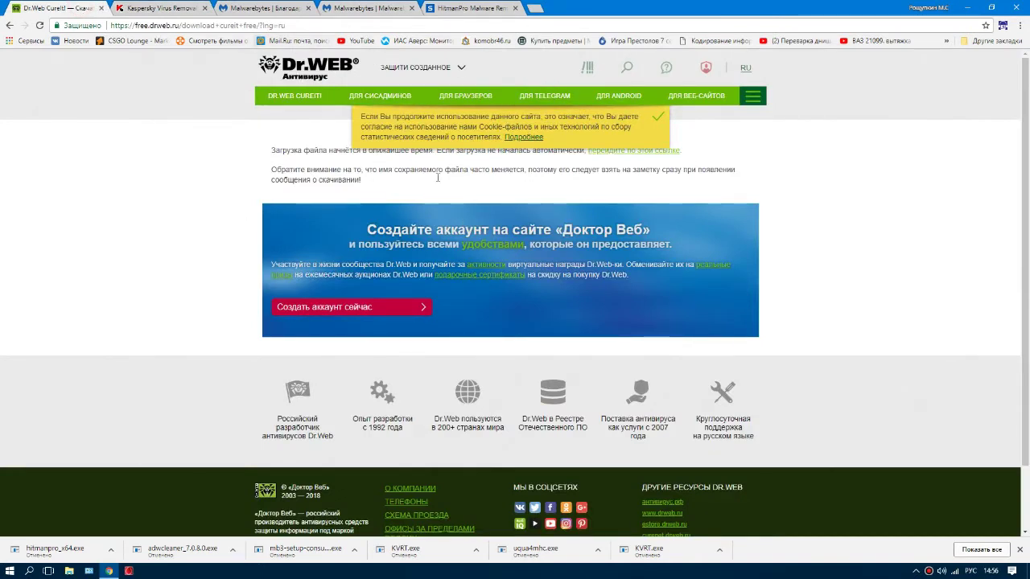
{"action": "left_click", "coordinate": [470, 7]}
{"action": "left_click", "coordinate": [366, 7]}
{"action": "left_click", "coordinate": [264, 8]}
{"action": "left_click", "coordinate": [471, 7]}
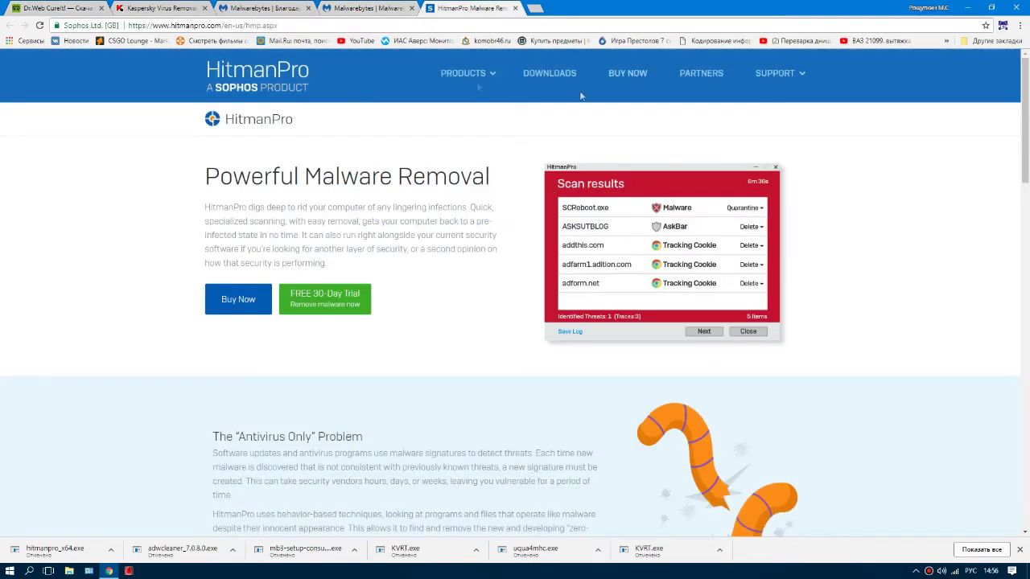
Step: Minimize Chrome and select, then deselect, the five downloaded tool icons on the desktop
{"action": "left_click", "coordinate": [966, 8]}
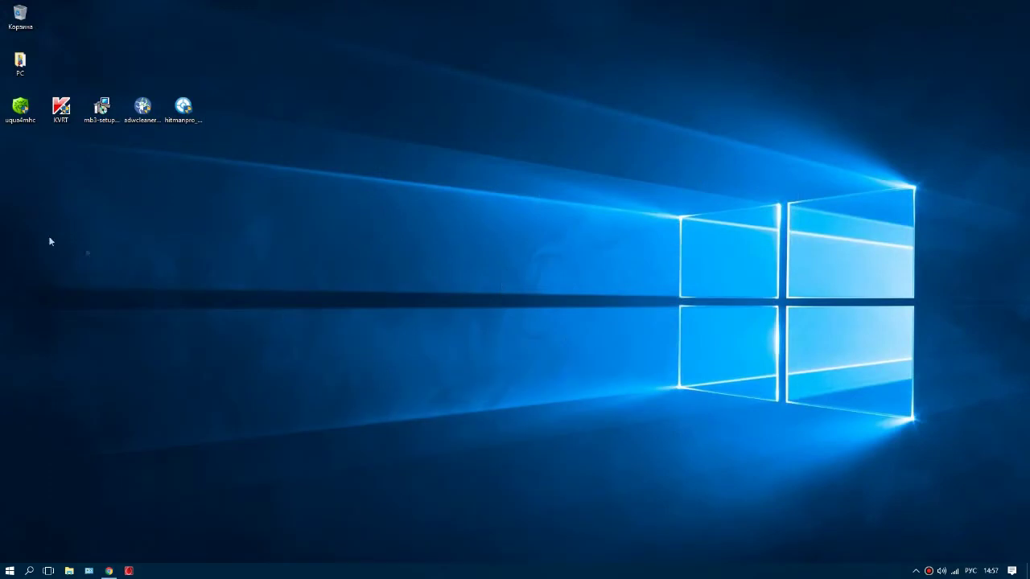
{"action": "left_click_drag", "start_coordinate": [218, 94], "coordinate": [2, 136]}
{"action": "left_click", "coordinate": [122, 201]}
Step: Restore Chrome and close the HitmanPro, AdwCleaner, Malwarebytes, Kaspersky and Dr.Web tabs
{"action": "left_click", "coordinate": [108, 570]}
{"action": "left_click", "coordinate": [515, 8]}
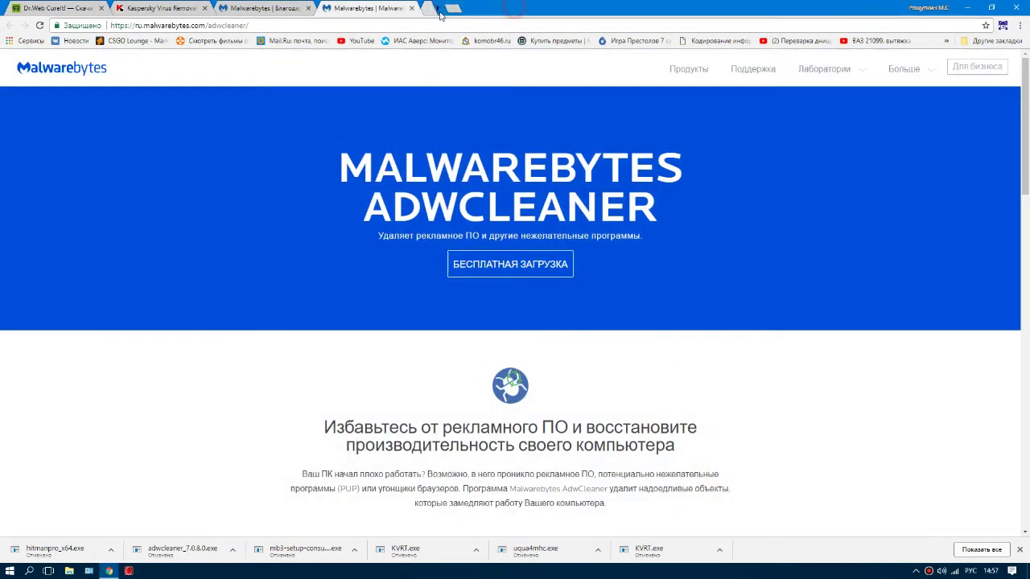
{"action": "left_click", "coordinate": [411, 8]}
{"action": "left_click", "coordinate": [306, 8]}
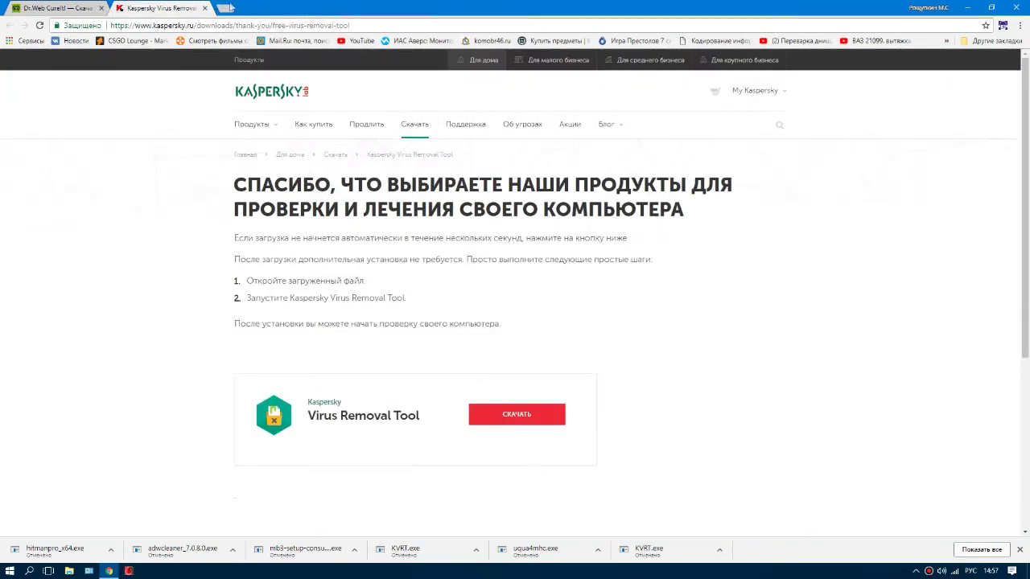
{"action": "left_click", "coordinate": [205, 9]}
{"action": "left_click", "coordinate": [101, 8]}
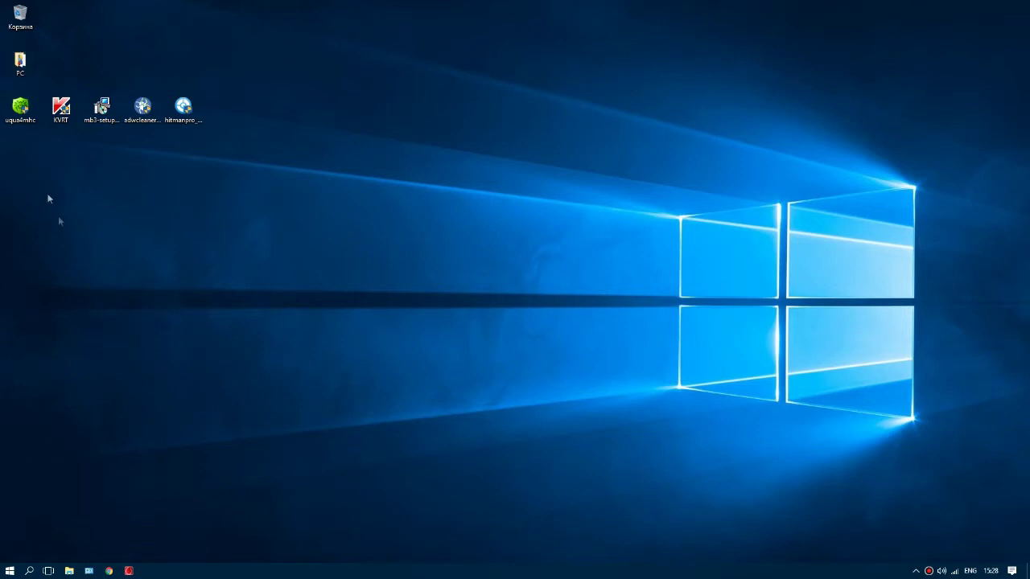
Step: Launch uqua4mhc as Dr.Web CureIt!, accept the consent page, and choose objects to scan
{"action": "left_click", "coordinate": [20, 109]}
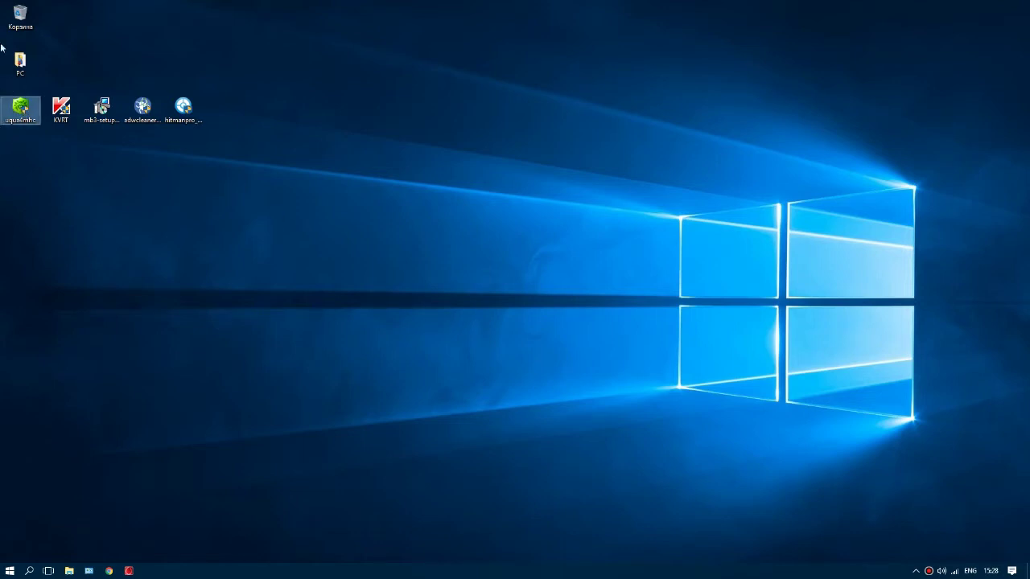
{"action": "mouse_move", "coordinate": [16, 112]}
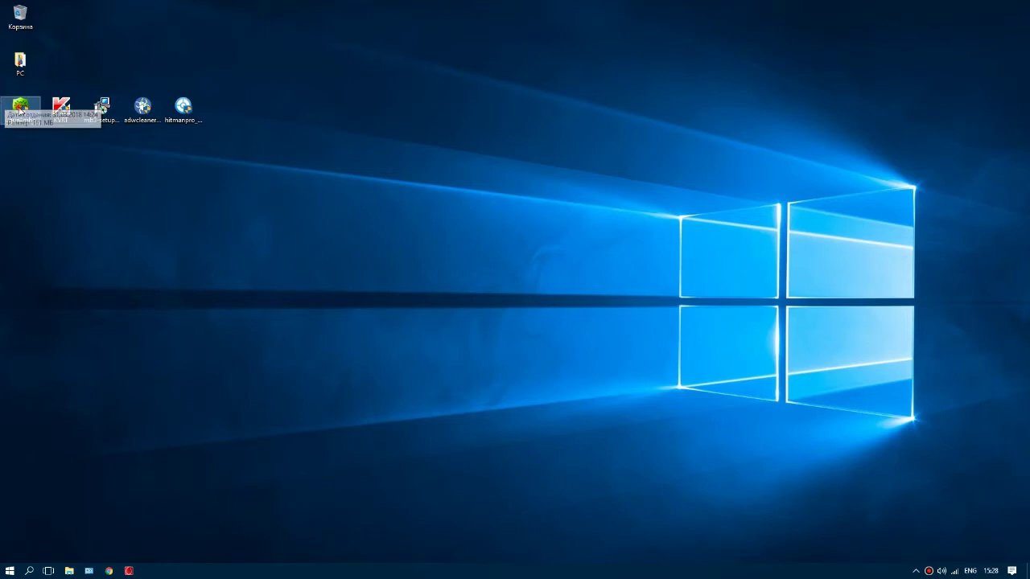
{"action": "double_click", "coordinate": [24, 111]}
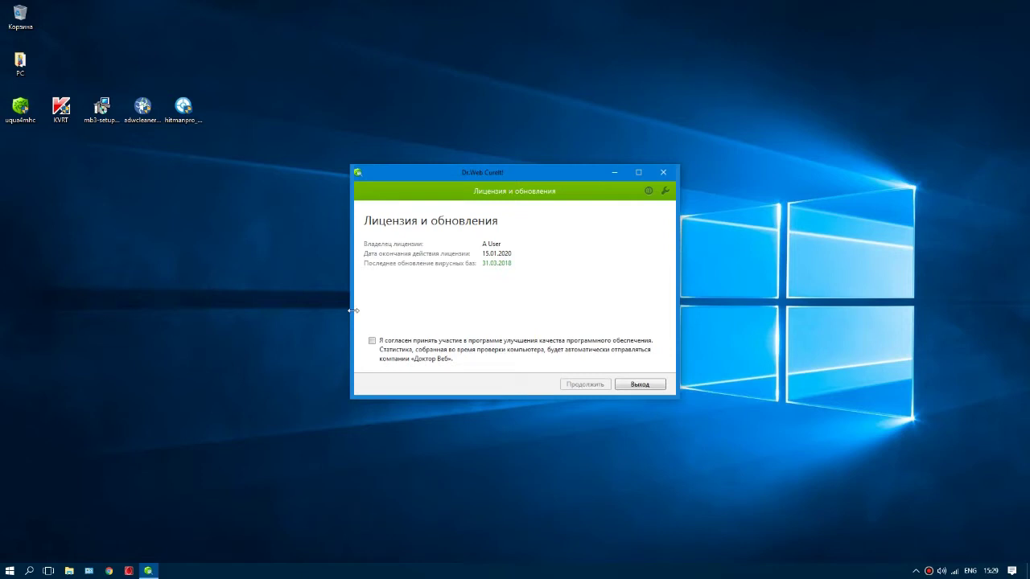
{"action": "left_click", "coordinate": [371, 341]}
{"action": "left_click", "coordinate": [582, 385]}
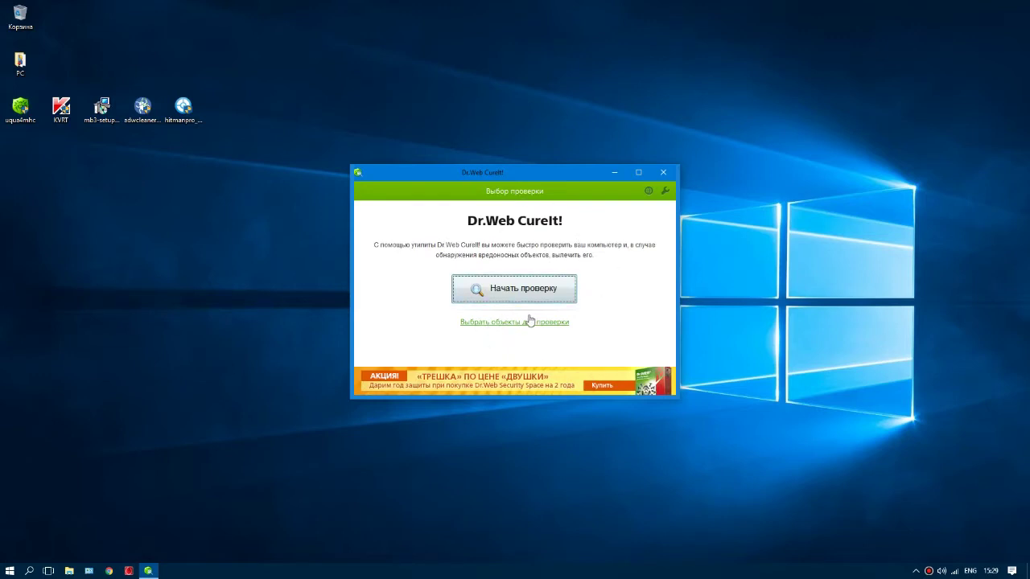
{"action": "left_click", "coordinate": [497, 327]}
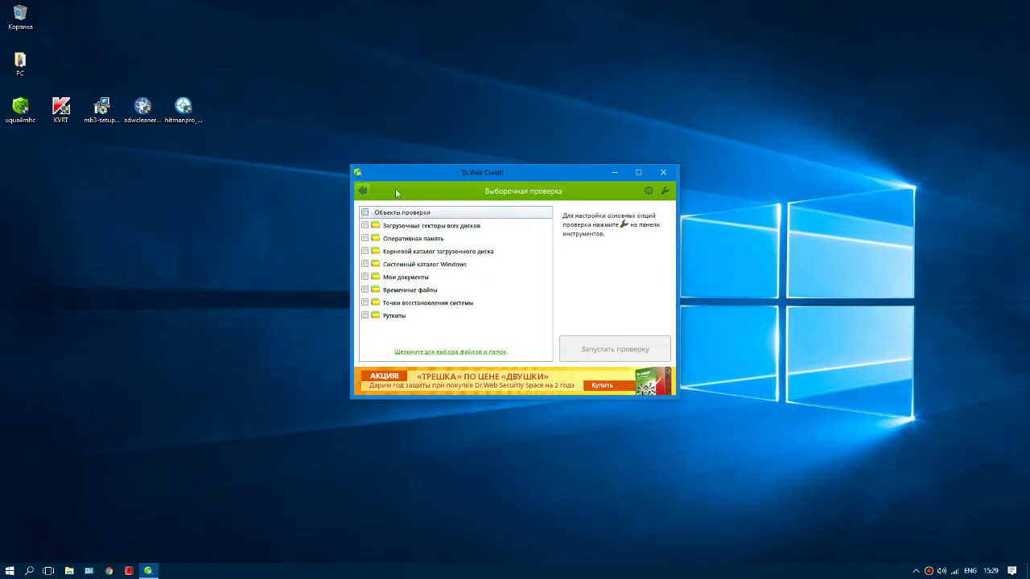
Step: Tick all scan objects plus drives C: to G: under My Computer and start the scan
{"action": "left_click", "coordinate": [365, 212]}
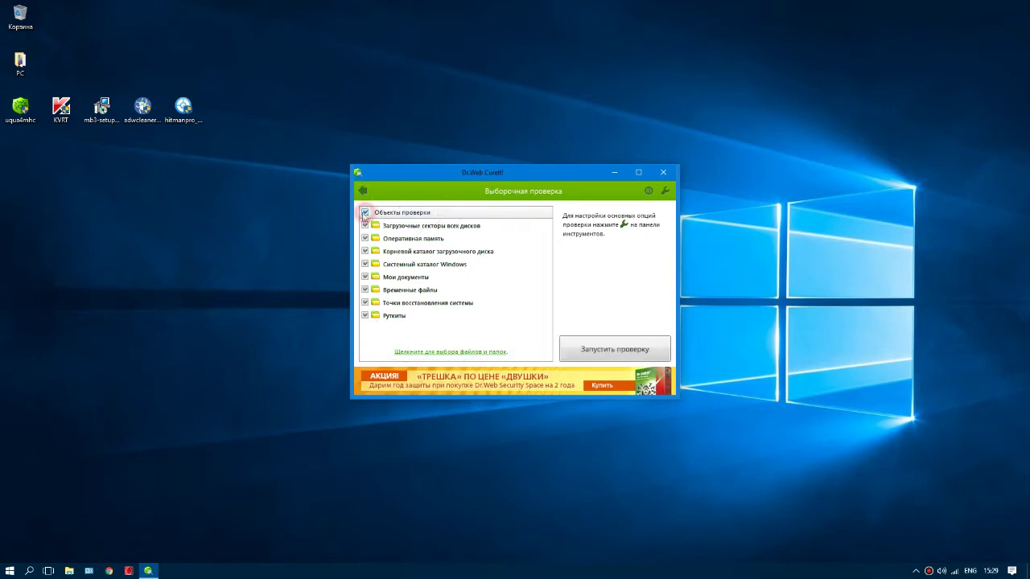
{"action": "left_click", "coordinate": [463, 354]}
{"action": "left_click", "coordinate": [427, 224]}
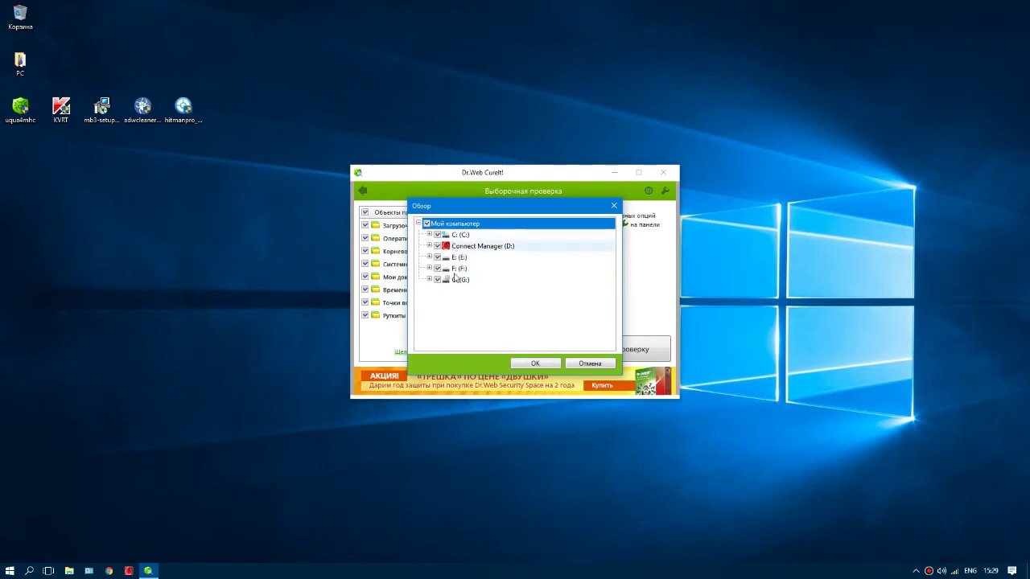
{"action": "left_click", "coordinate": [535, 363]}
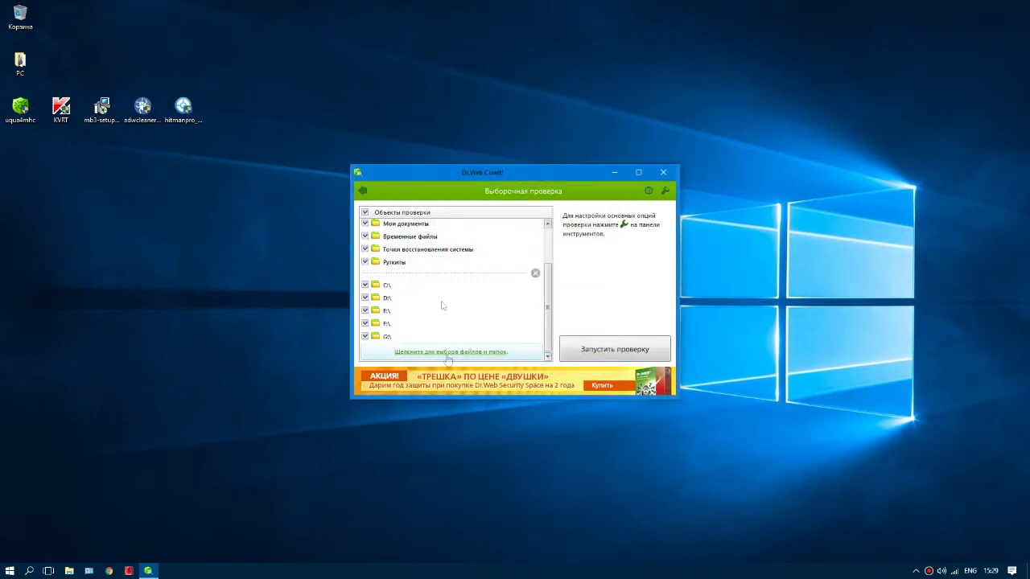
{"action": "left_click", "coordinate": [598, 358]}
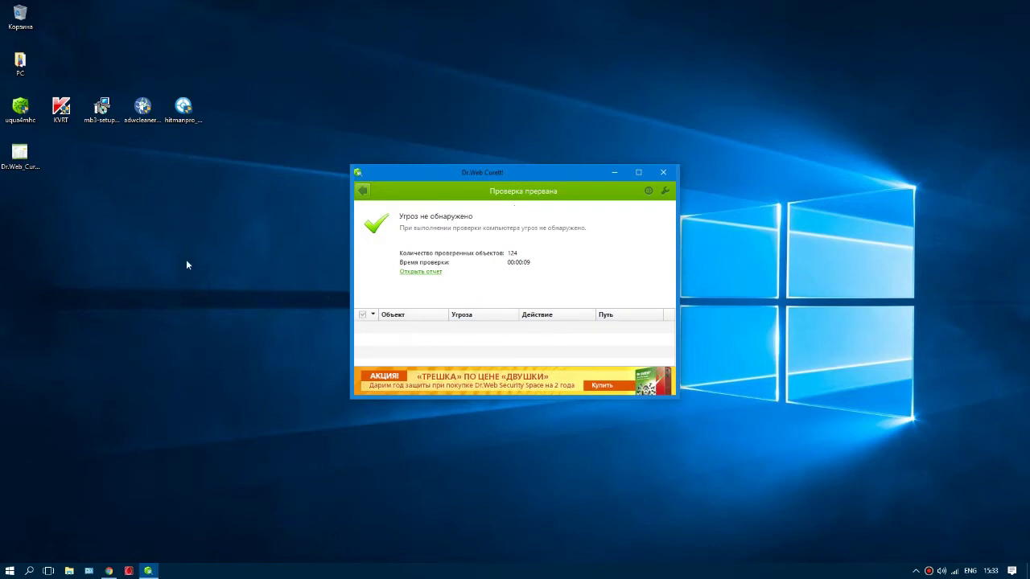
Step: Open the Dr.Web_CureIt screenshot showing 22 threats, then close Photos and Dr.Web CureIt!
{"action": "double_click", "coordinate": [18, 154]}
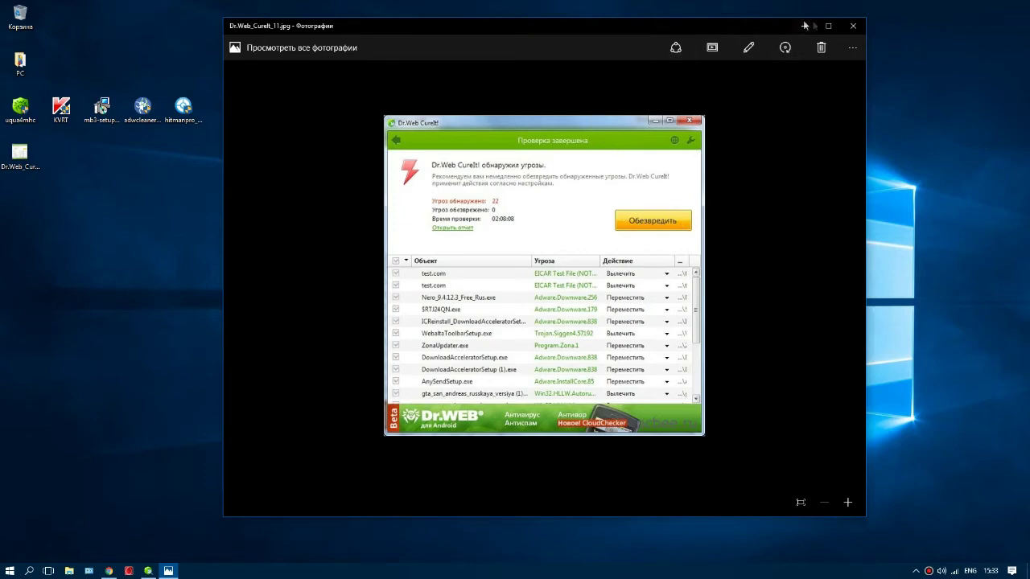
{"action": "left_click", "coordinate": [854, 29]}
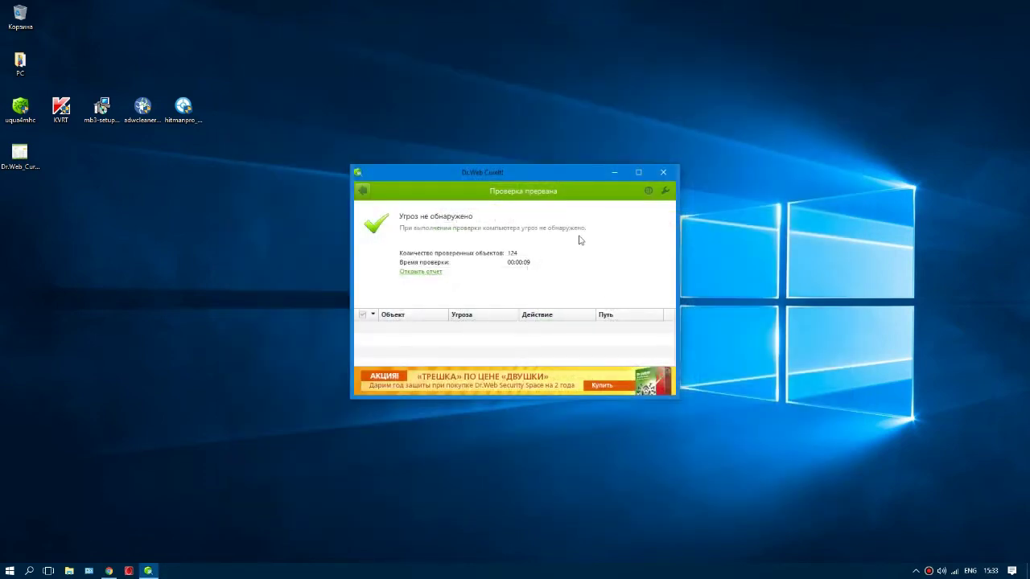
{"action": "left_click", "coordinate": [670, 175]}
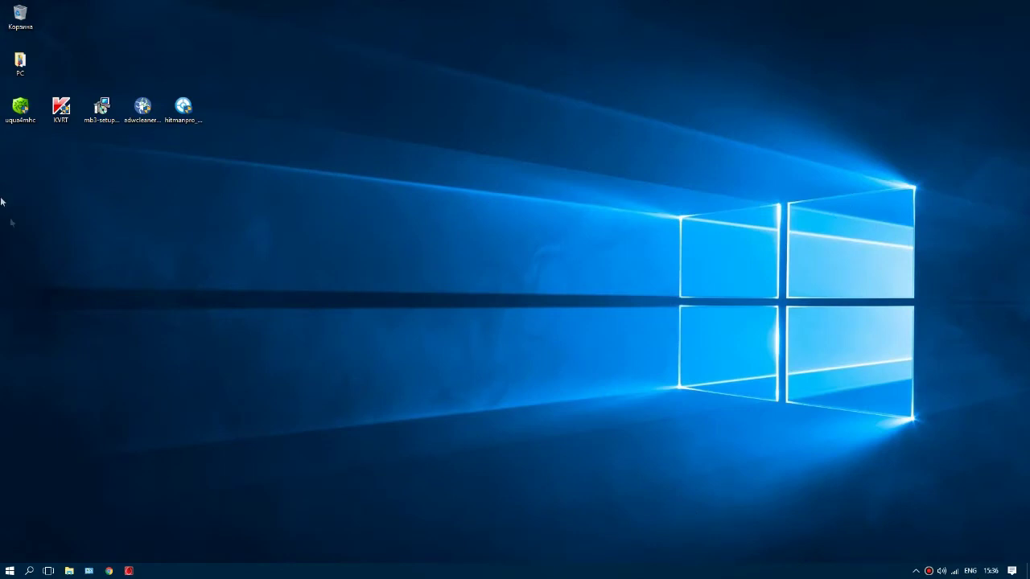
Step: Start KVRT from its desktop icon and accept the license agreement (Принять)
{"action": "double_click", "coordinate": [62, 112]}
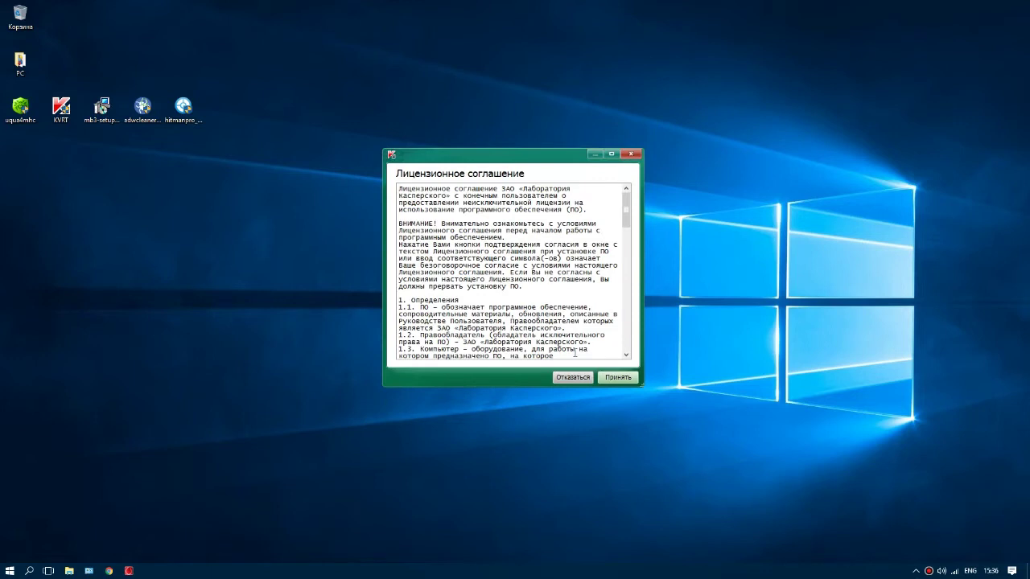
{"action": "left_click", "coordinate": [616, 377]}
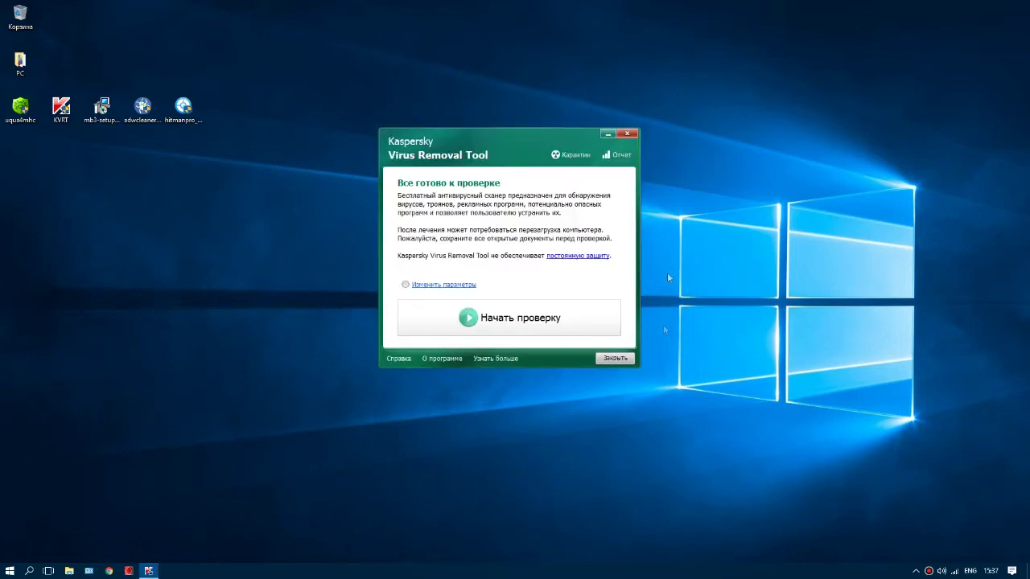
Step: Add Системный раздел to the Kaspersky scan objects and start the scan
{"action": "left_click", "coordinate": [454, 285]}
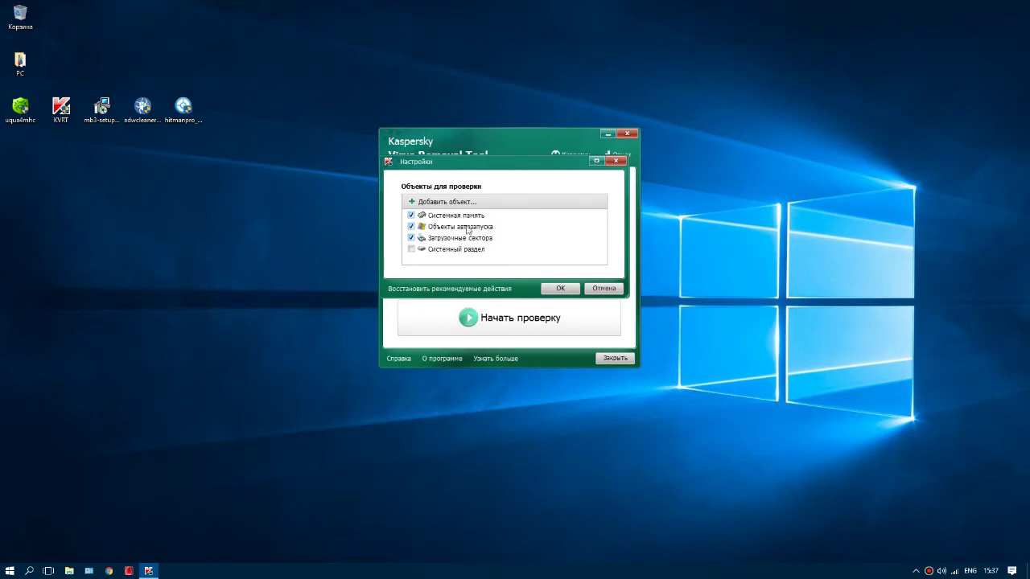
{"action": "left_click", "coordinate": [413, 202]}
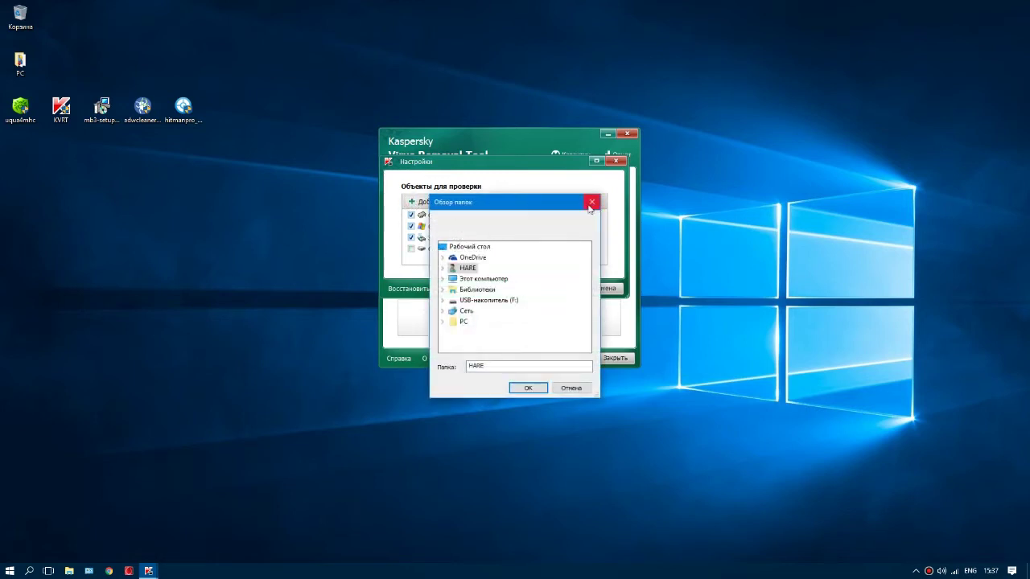
{"action": "left_click", "coordinate": [592, 202]}
{"action": "left_click", "coordinate": [411, 249]}
{"action": "left_click", "coordinate": [561, 289]}
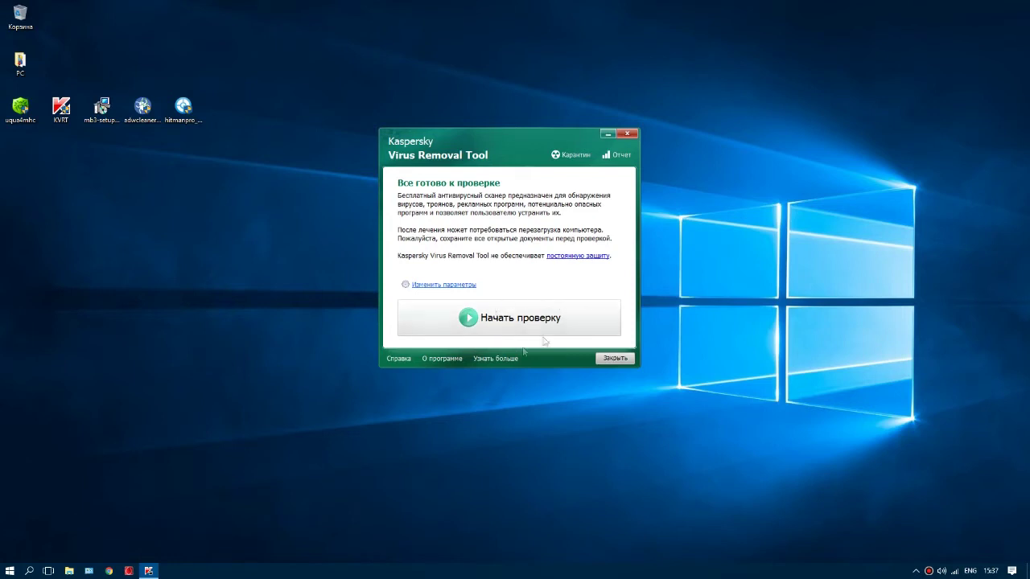
{"action": "left_click", "coordinate": [515, 320]}
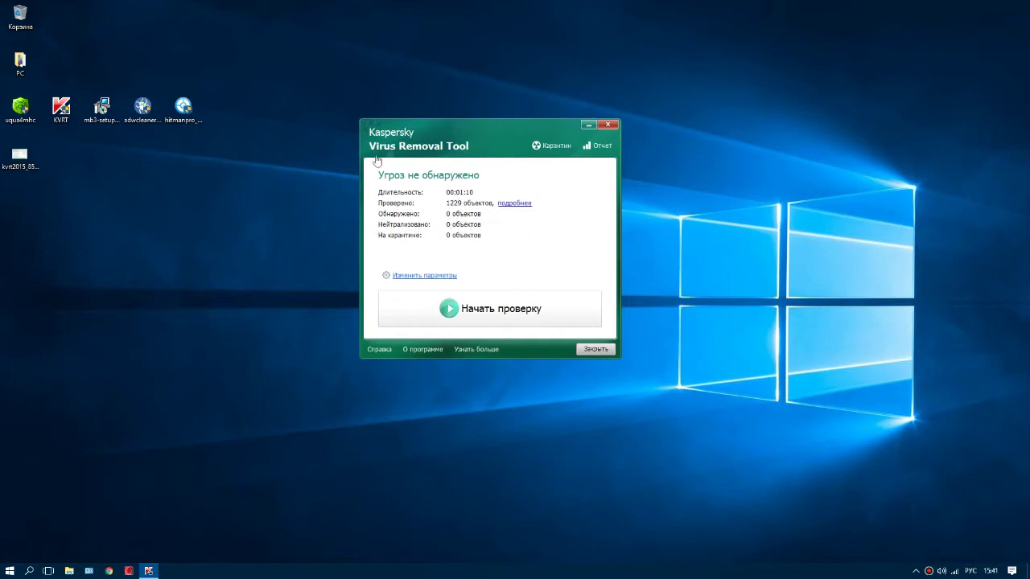
Step: View the saved kvrt2015 screenshot of four detected objects in Photos, then close it
{"action": "mouse_move", "coordinate": [475, 135]}
{"action": "left_mouse_down"}
{"action": "mouse_move", "coordinate": [456, 137]}
{"action": "mouse_move", "coordinate": [490, 148]}
{"action": "mouse_move", "coordinate": [460, 150]}
{"action": "mouse_move", "coordinate": [466, 144]}
{"action": "left_mouse_up"}
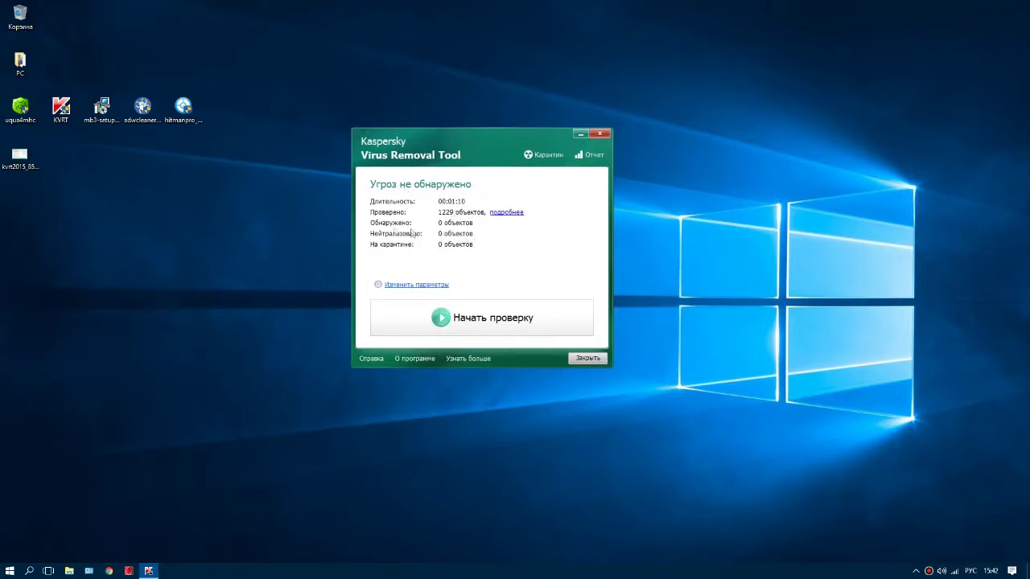
{"action": "left_click", "coordinate": [30, 121]}
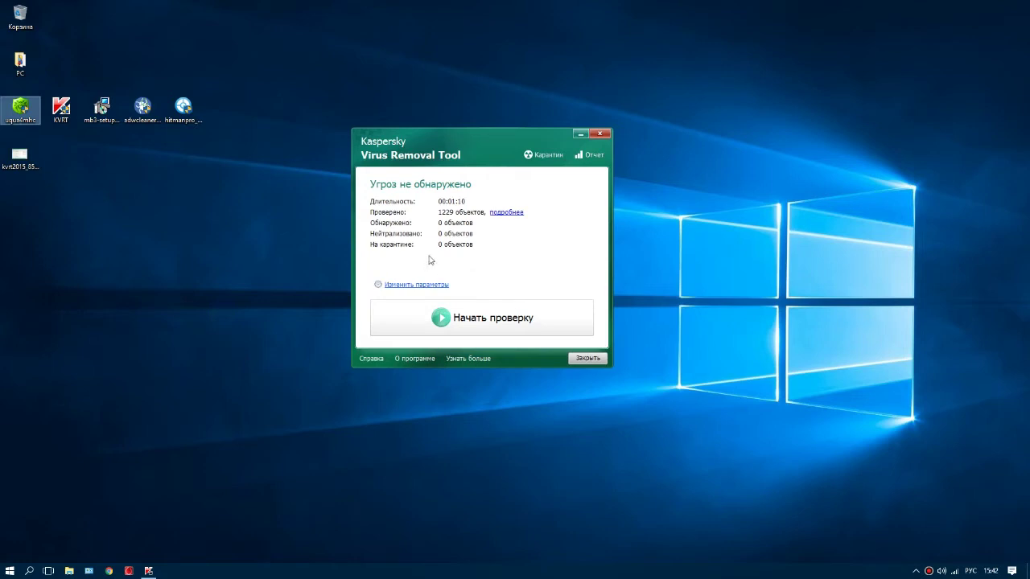
{"action": "double_click", "coordinate": [20, 155]}
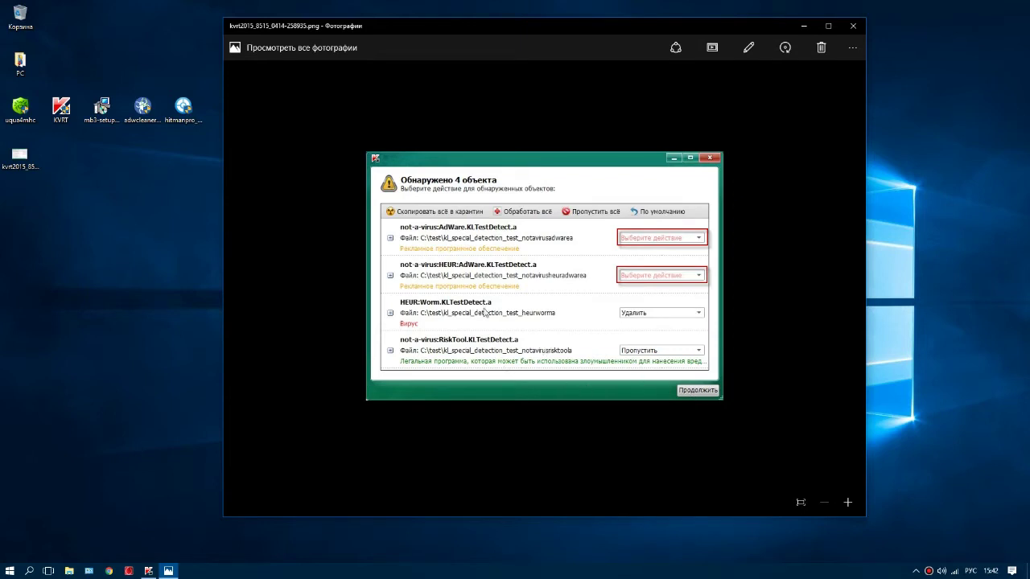
{"action": "left_click", "coordinate": [852, 27]}
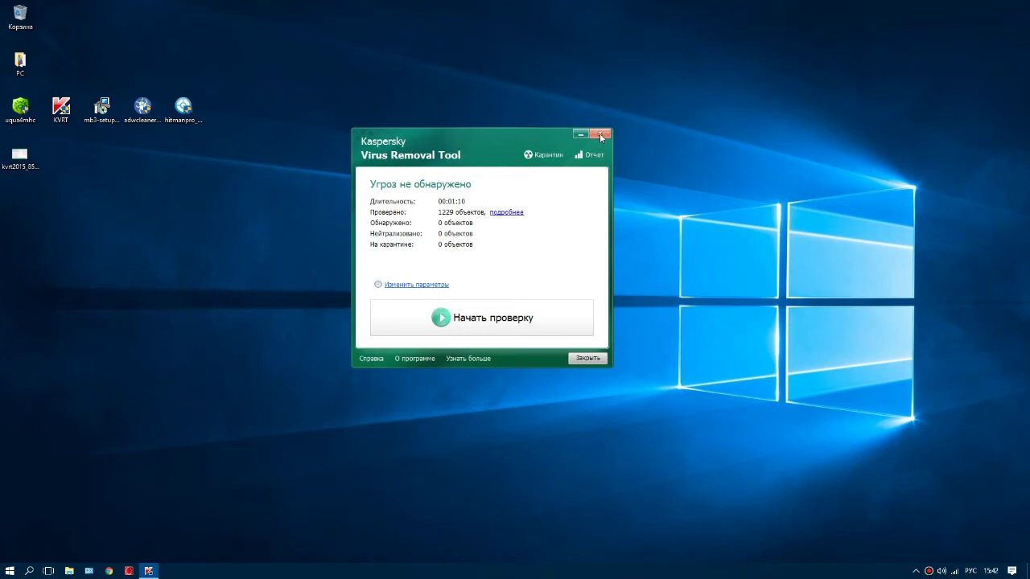
Step: Close Kaspersky Virus Removal Tool and move the mb3-setup icon below the icon row
{"action": "left_click", "coordinate": [582, 359]}
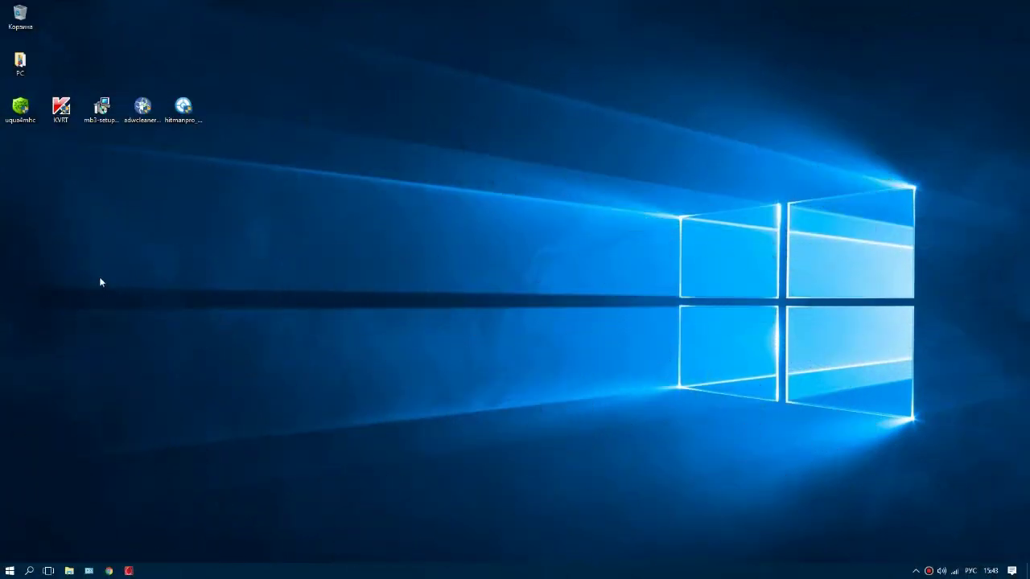
{"action": "left_click", "coordinate": [104, 114]}
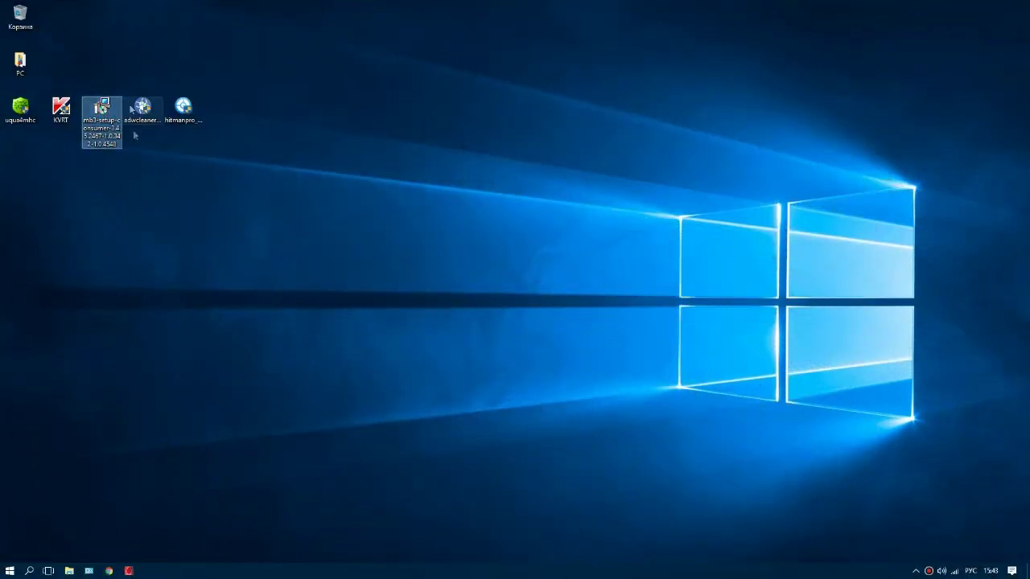
{"action": "left_click_drag", "start_coordinate": [103, 108], "coordinate": [105, 179]}
{"action": "left_click", "coordinate": [43, 157]}
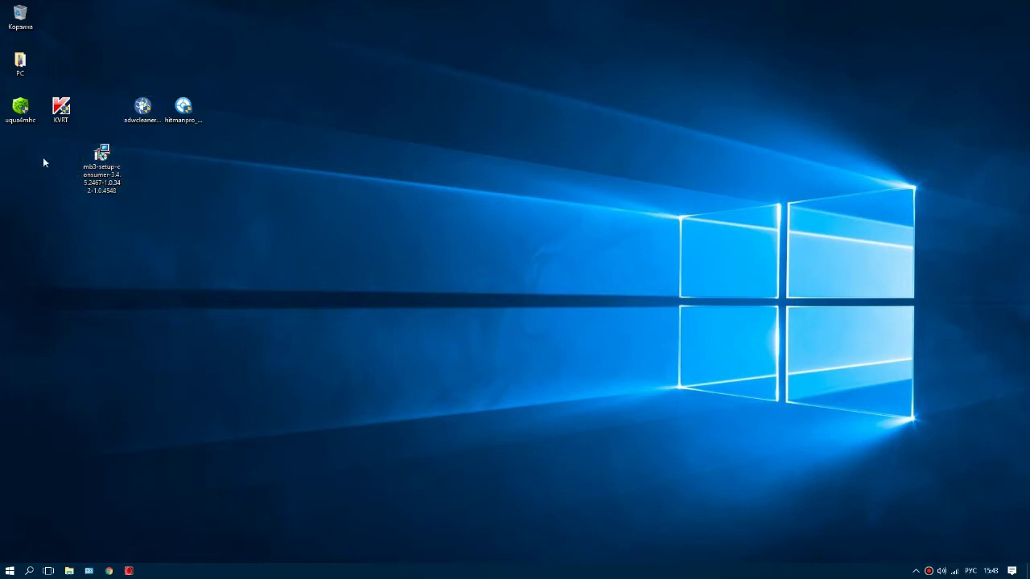
Step: Launch the Malwarebytes installer mb3-setup from the desktop
{"action": "left_click", "coordinate": [20, 111]}
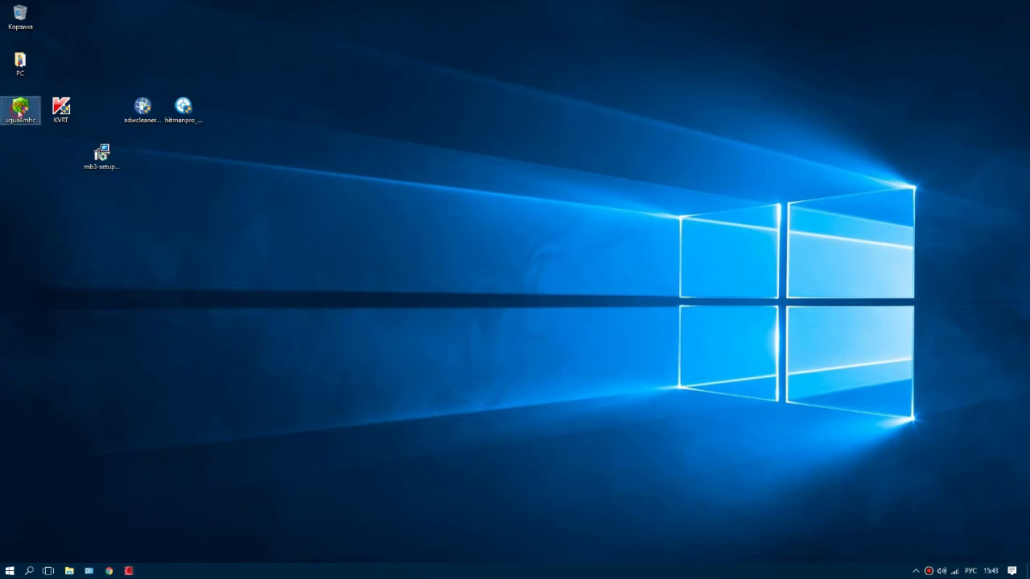
{"action": "left_click", "coordinate": [56, 103]}
{"action": "left_click_drag", "start_coordinate": [83, 168], "coordinate": [118, 202]}
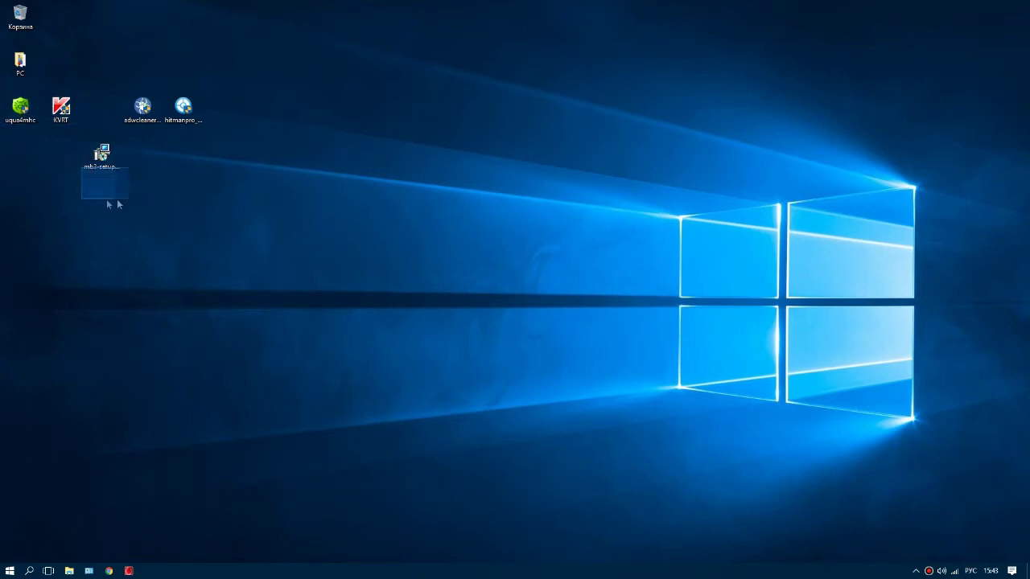
{"action": "left_click_drag", "start_coordinate": [81, 168], "coordinate": [134, 192]}
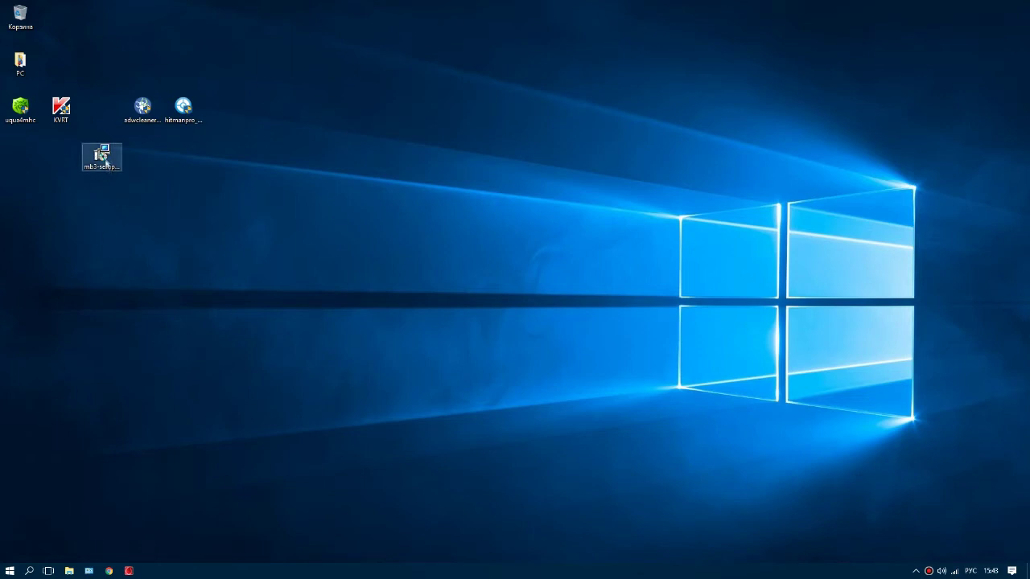
{"action": "left_click", "coordinate": [105, 158]}
{"action": "double_click", "coordinate": [106, 158]}
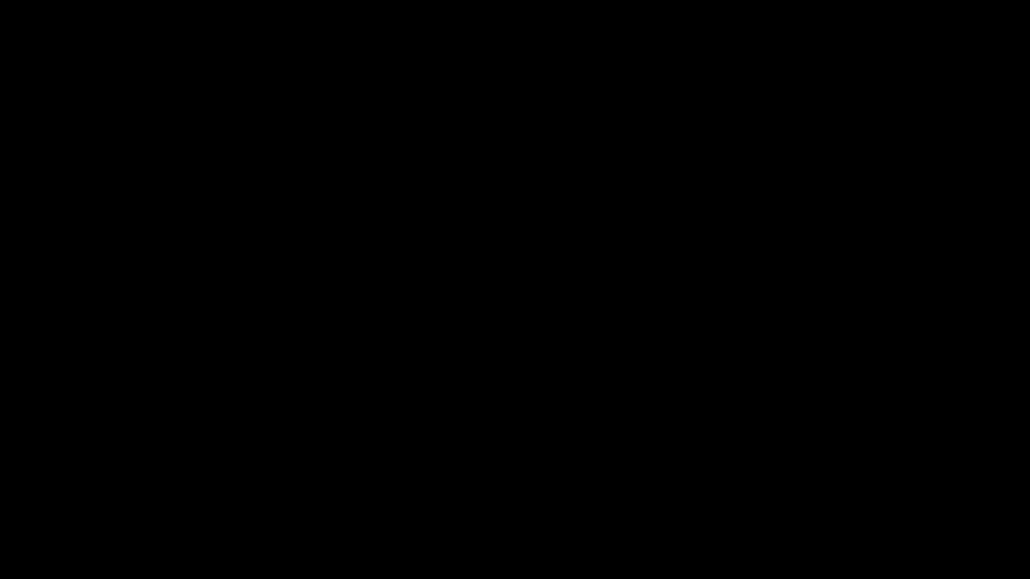
Step: Install Malwarebytes in Russian with the default folder and desktop shortcut (Принять и установить)
{"action": "left_click", "coordinate": [454, 357]}
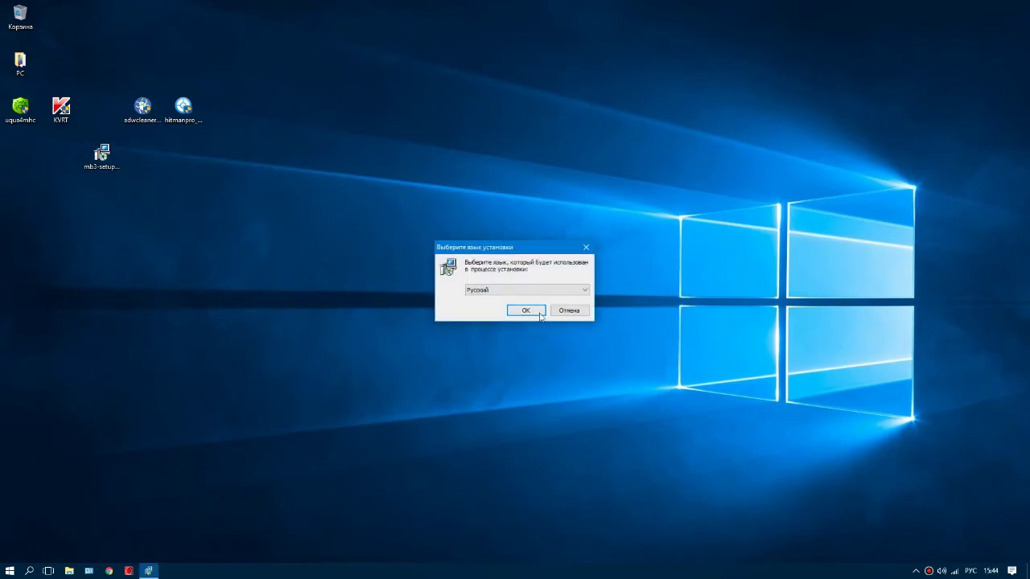
{"action": "left_click", "coordinate": [523, 310]}
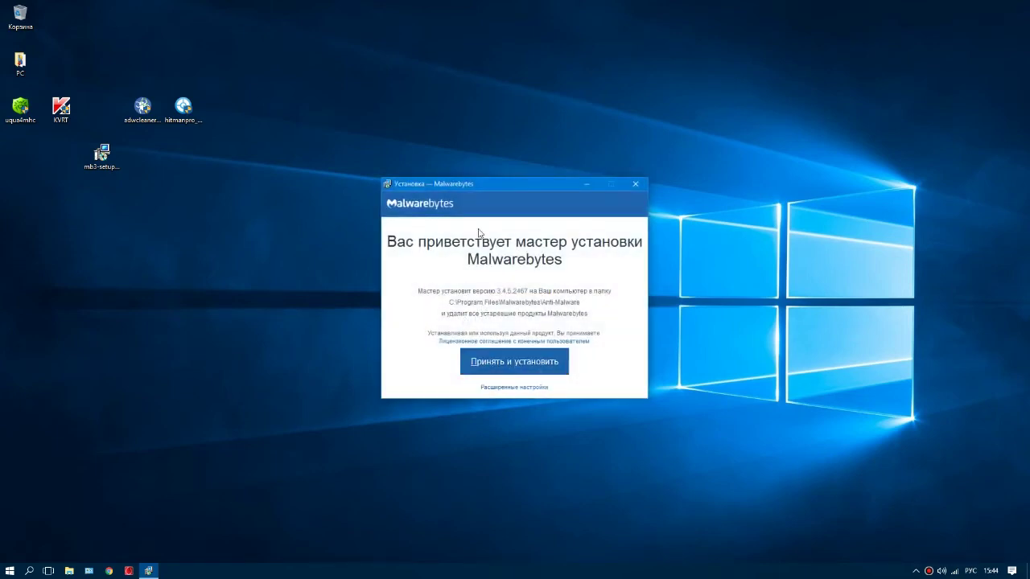
{"action": "left_click", "coordinate": [506, 387]}
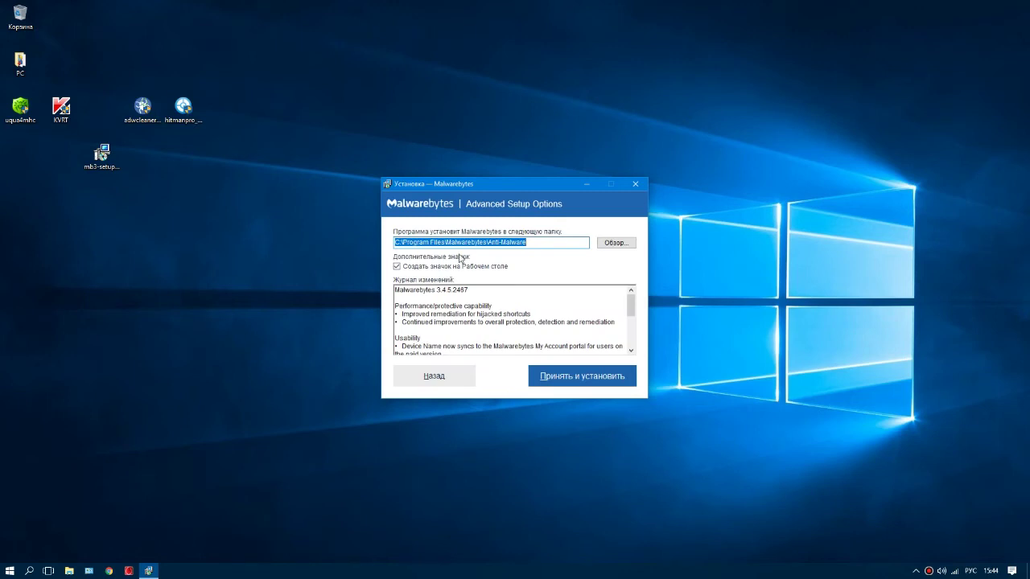
{"action": "scroll", "coordinate": [465, 326], "scroll_direction": "down", "scroll_amount": 5}
{"action": "scroll", "coordinate": [465, 326], "scroll_direction": "up", "scroll_amount": 5}
{"action": "left_click", "coordinate": [512, 242]}
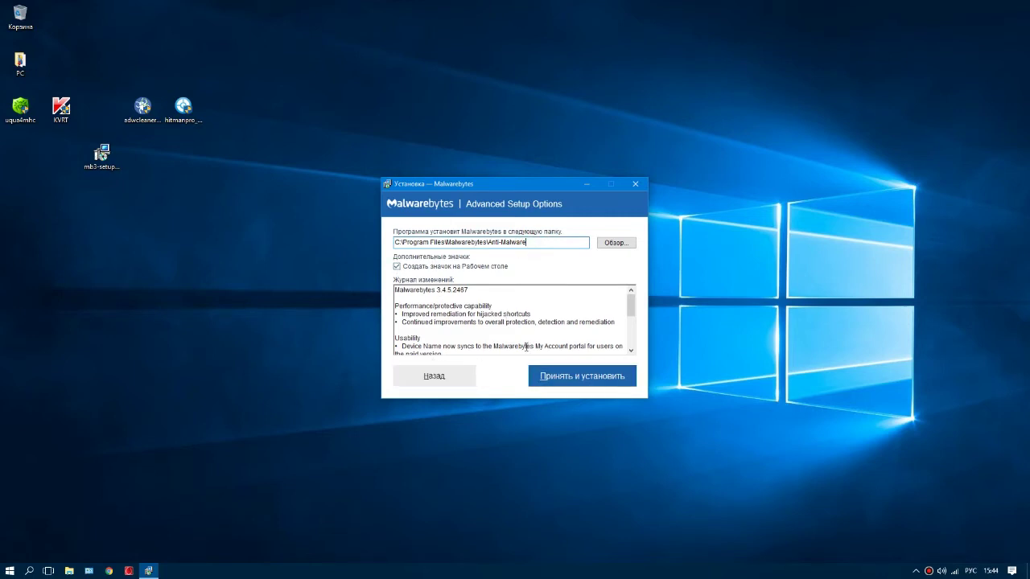
{"action": "left_click", "coordinate": [564, 383]}
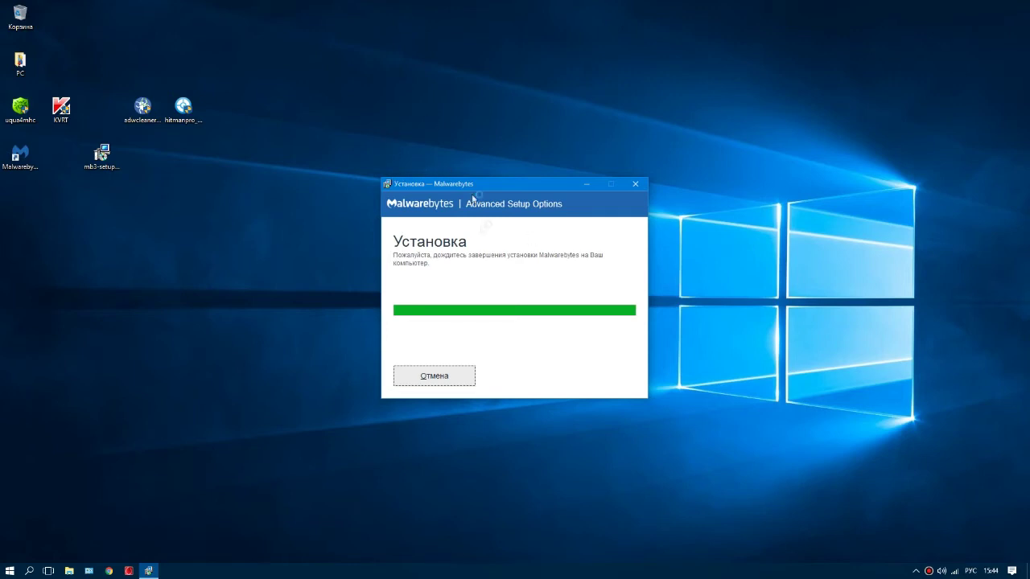
Step: Close the finished Malwarebytes installer
{"action": "left_click", "coordinate": [24, 113]}
{"action": "left_click", "coordinate": [67, 115]}
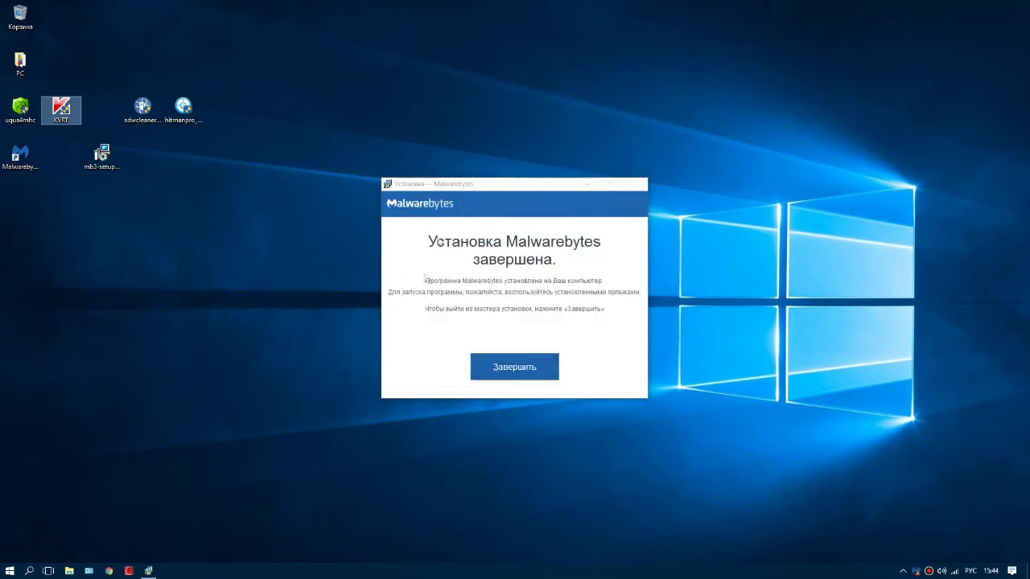
{"action": "left_click", "coordinate": [510, 364]}
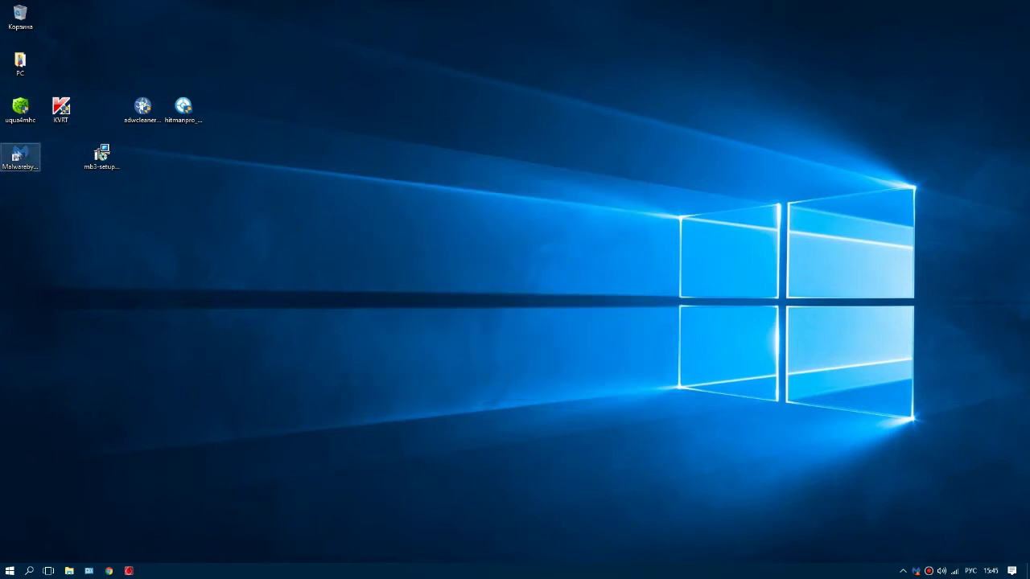
Step: Tidy the desktop icons, then start a Malwarebytes Полная проверка full scan
{"action": "left_click_drag", "start_coordinate": [101, 155], "coordinate": [103, 122]}
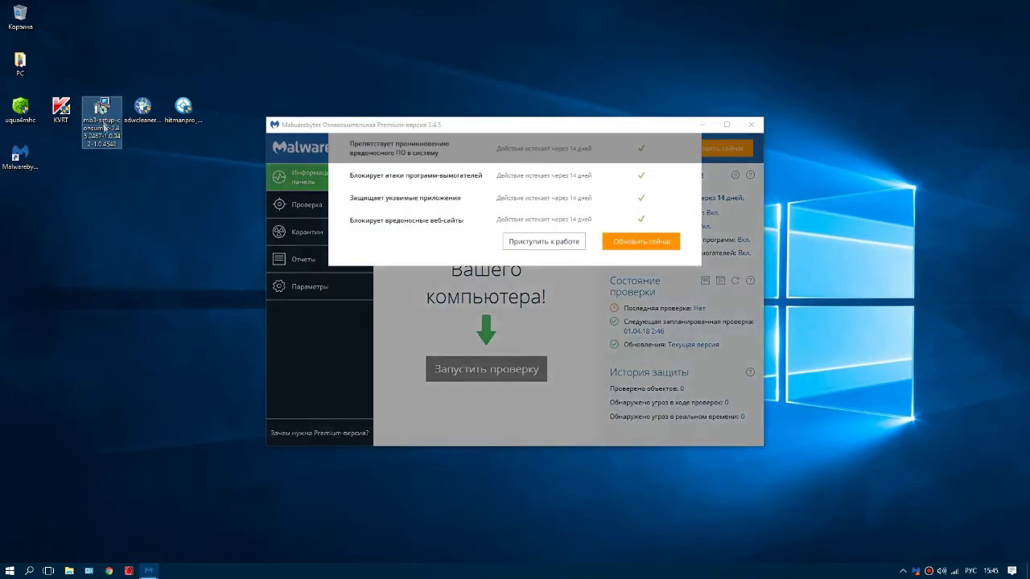
{"action": "left_click", "coordinate": [107, 235]}
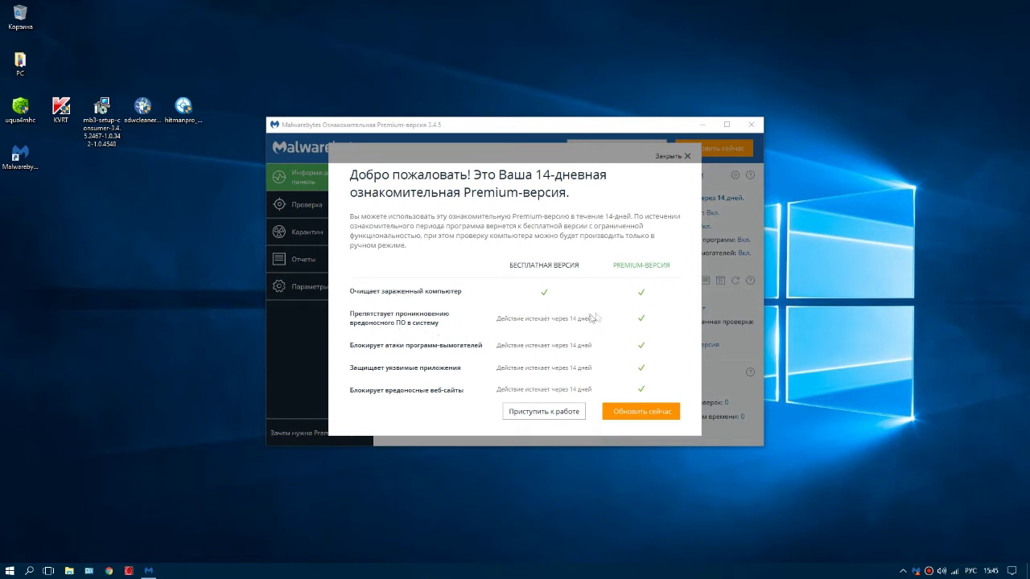
{"action": "left_click", "coordinate": [534, 414]}
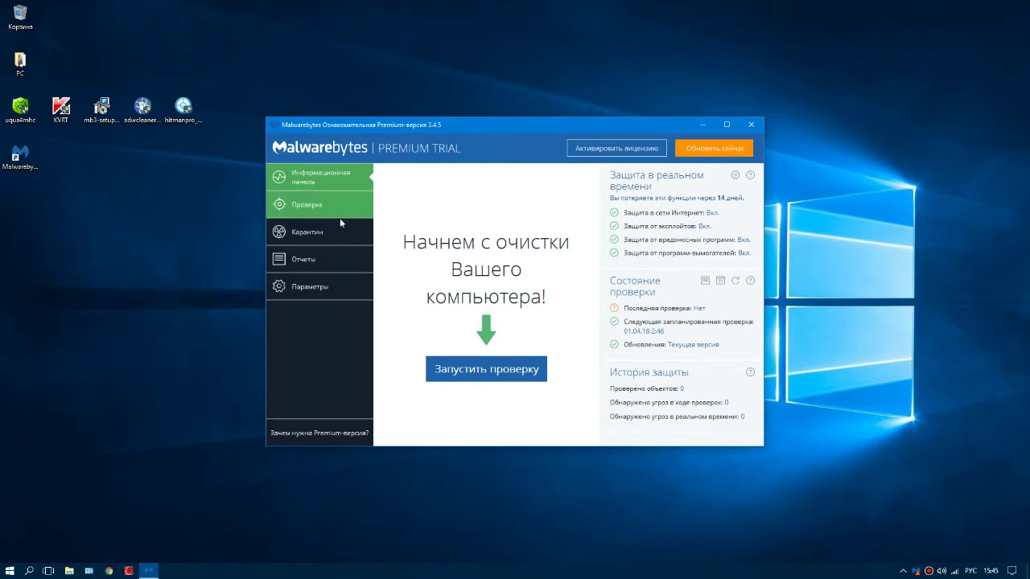
{"action": "left_click", "coordinate": [308, 203]}
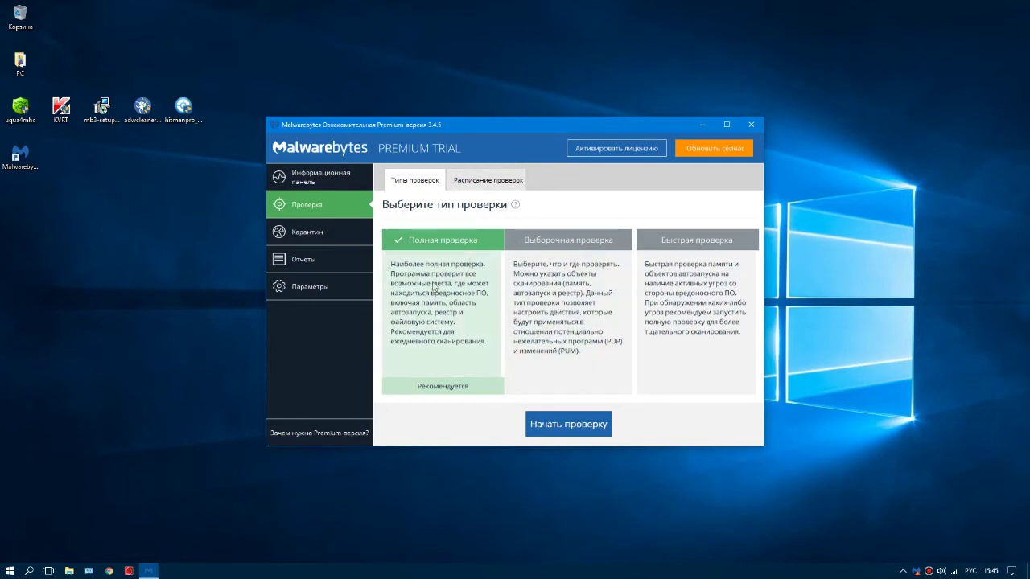
{"action": "left_click", "coordinate": [567, 425]}
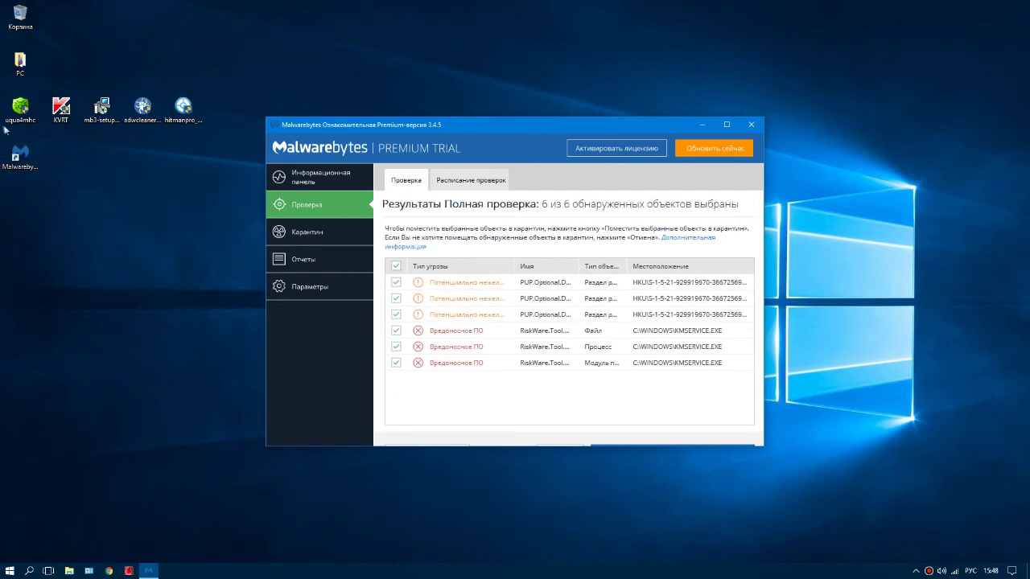
Step: Uncheck the three Потенциально нежелательные rows, leaving the three RiskWare items selected
{"action": "left_click", "coordinate": [61, 107]}
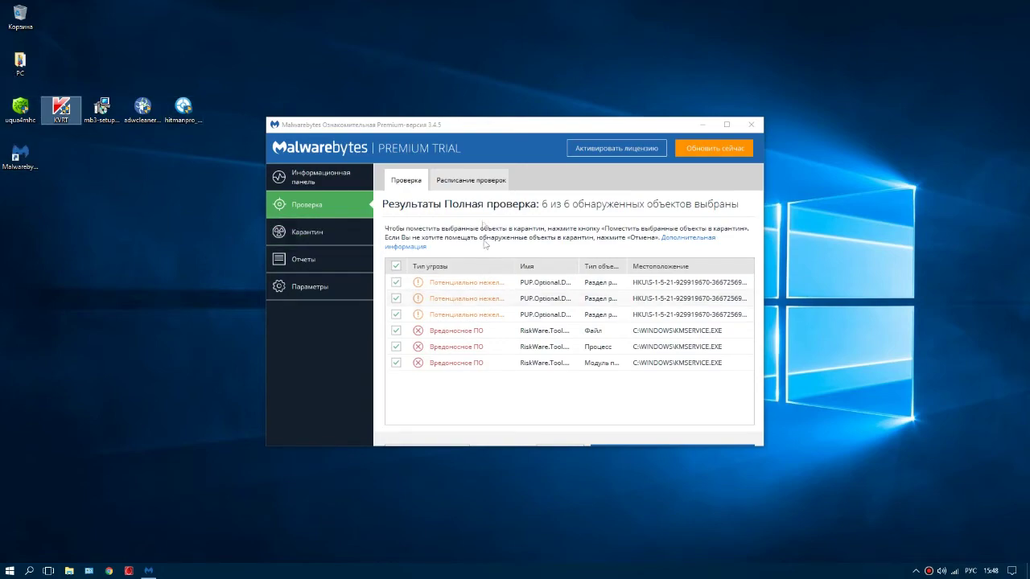
{"action": "left_click_drag", "start_coordinate": [455, 132], "coordinate": [479, 89]}
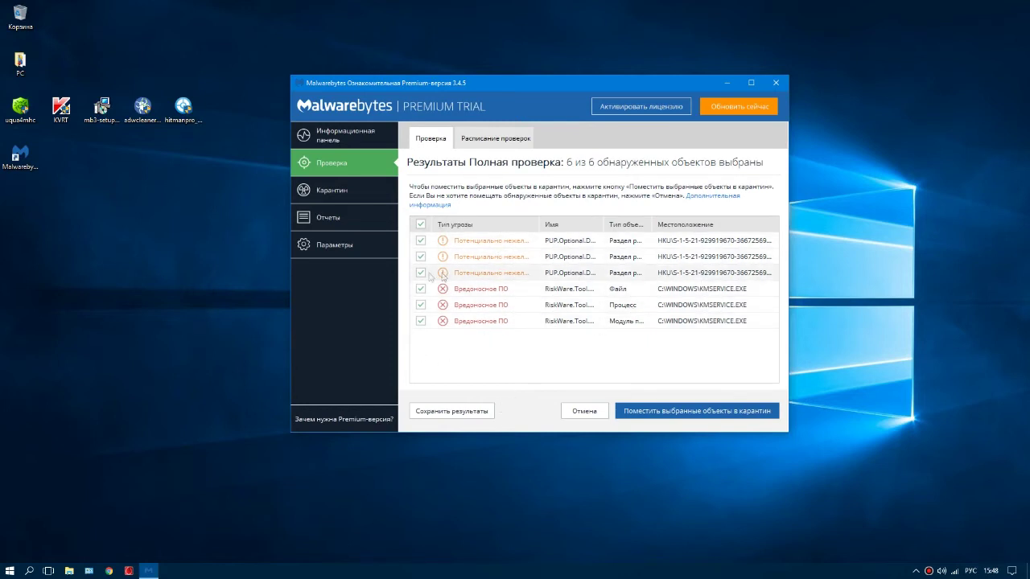
{"action": "left_click", "coordinate": [420, 273]}
{"action": "left_click", "coordinate": [420, 256]}
{"action": "left_click", "coordinate": [420, 241]}
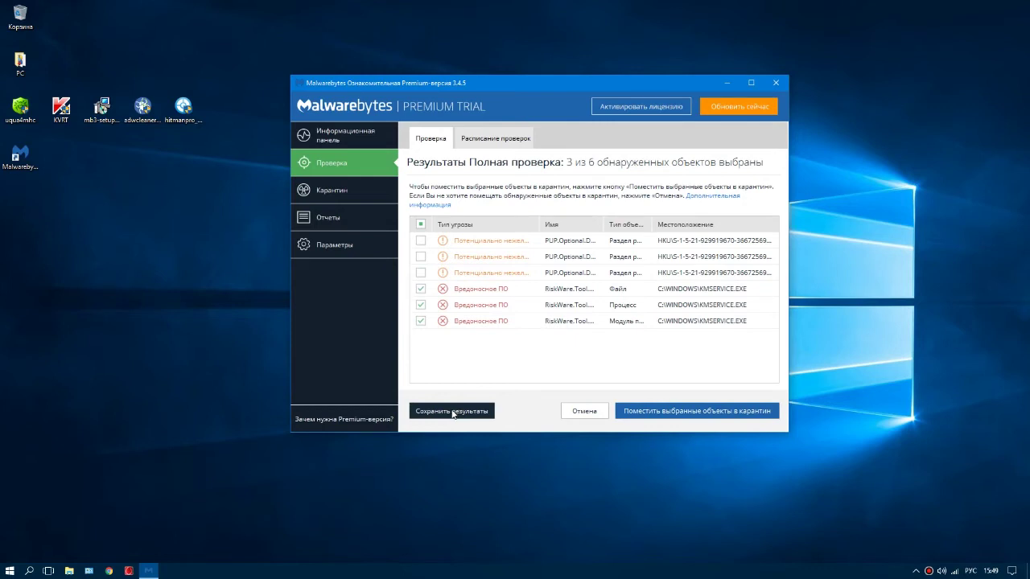
Step: Quarantine the three RiskWare items, choose Игнорировать один раз, and answer Нет to restart
{"action": "left_click", "coordinate": [664, 414]}
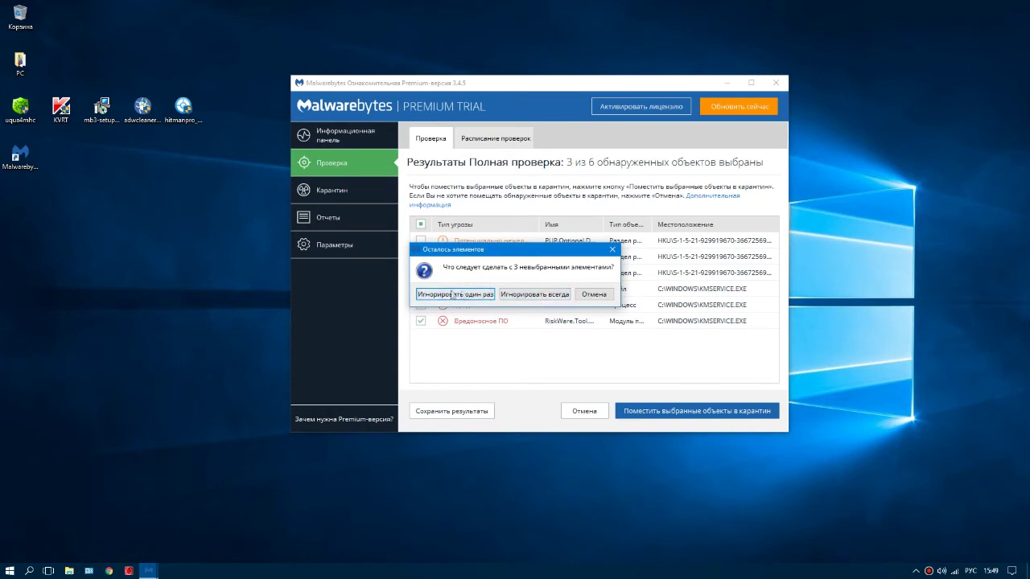
{"action": "left_click", "coordinate": [457, 294]}
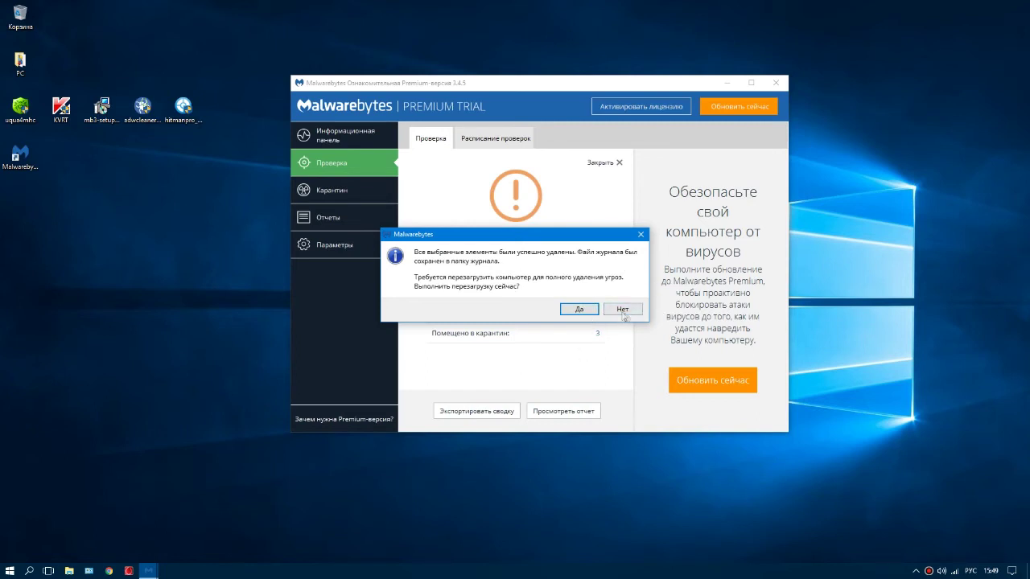
{"action": "left_click", "coordinate": [624, 312]}
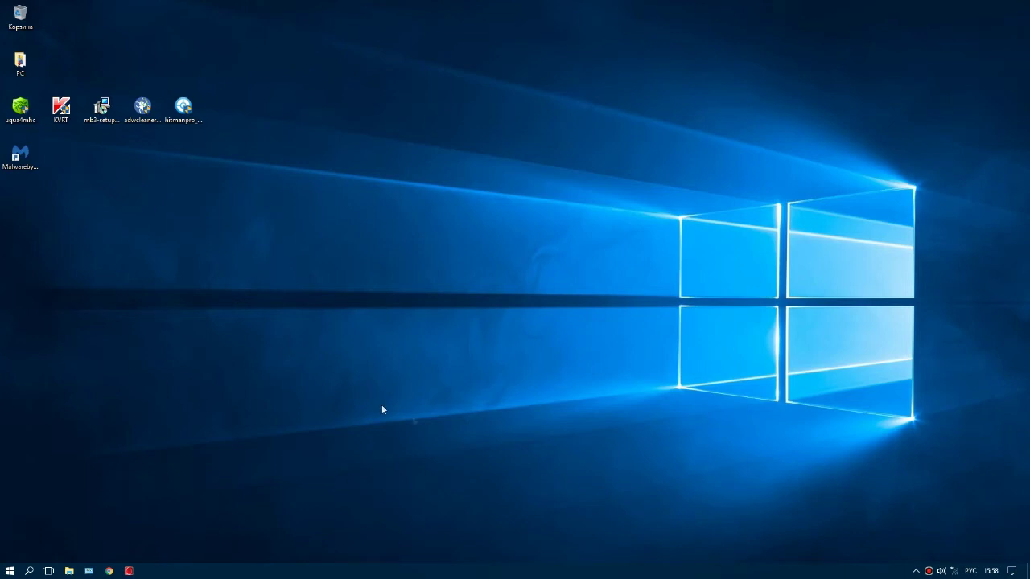
Step: Reopen Malwarebytes from the notification area and dismiss the update connection error
{"action": "left_click", "coordinate": [915, 570]}
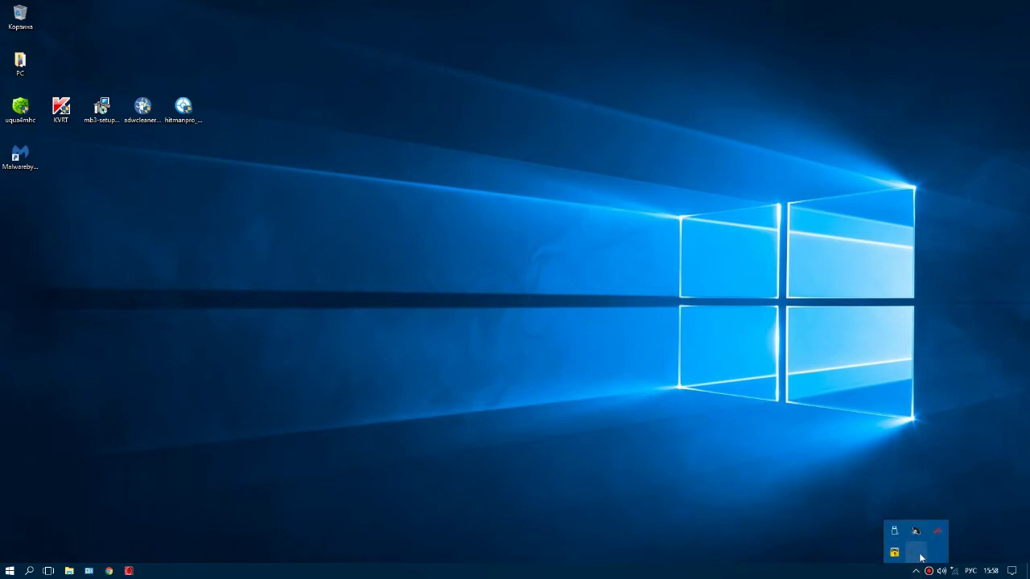
{"action": "right_click", "coordinate": [921, 557]}
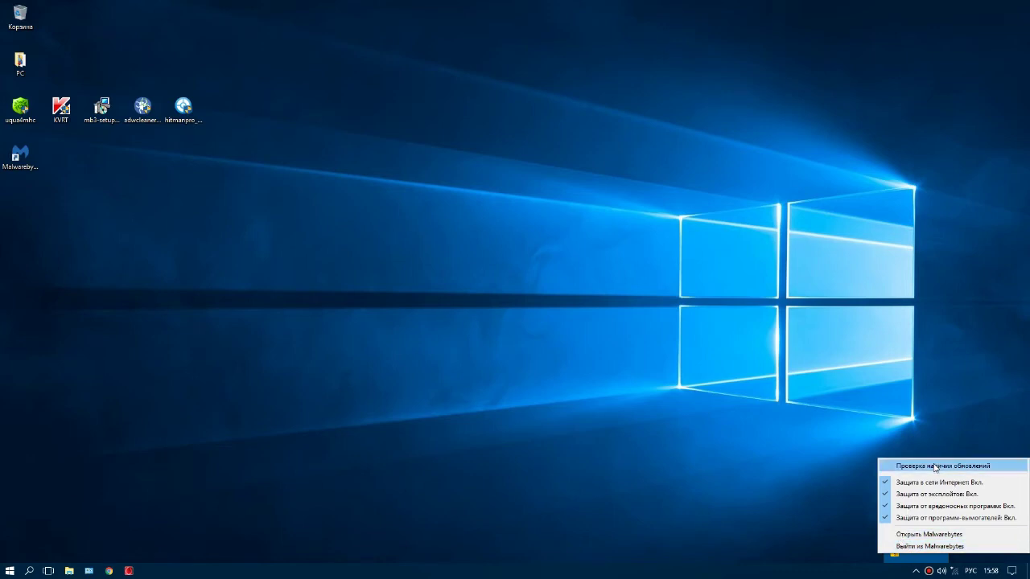
{"action": "left_click", "coordinate": [929, 534]}
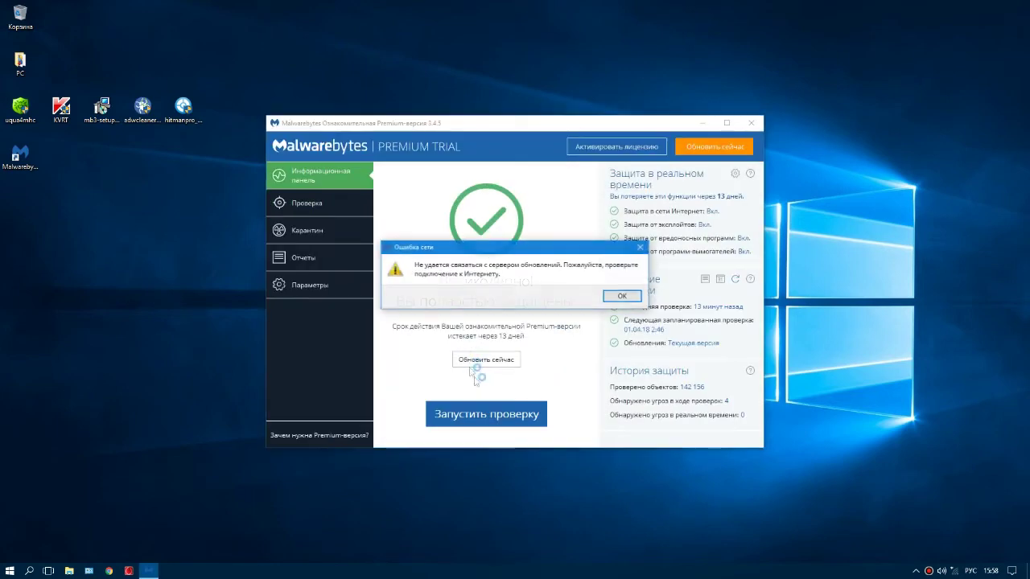
{"action": "left_click", "coordinate": [620, 296]}
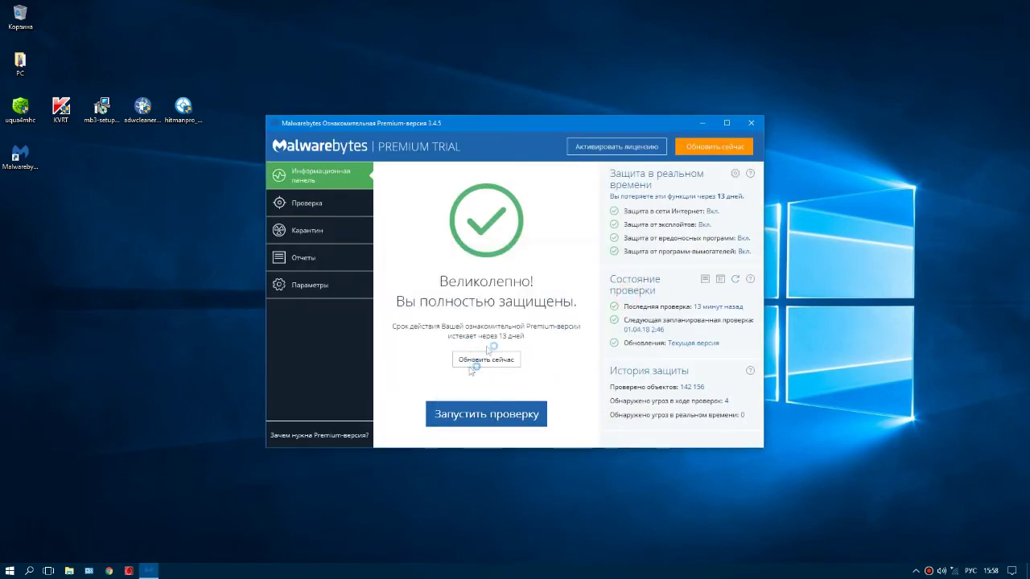
Step: Restore RiskWare.Tool.CK from quarantine, then close Malwarebytes
{"action": "left_click", "coordinate": [308, 235]}
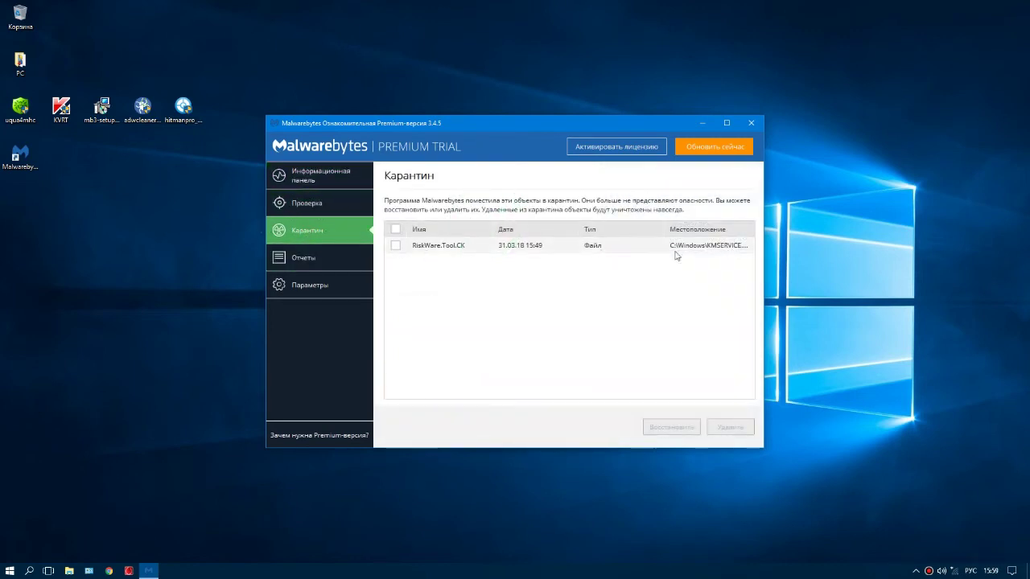
{"action": "left_click", "coordinate": [396, 246]}
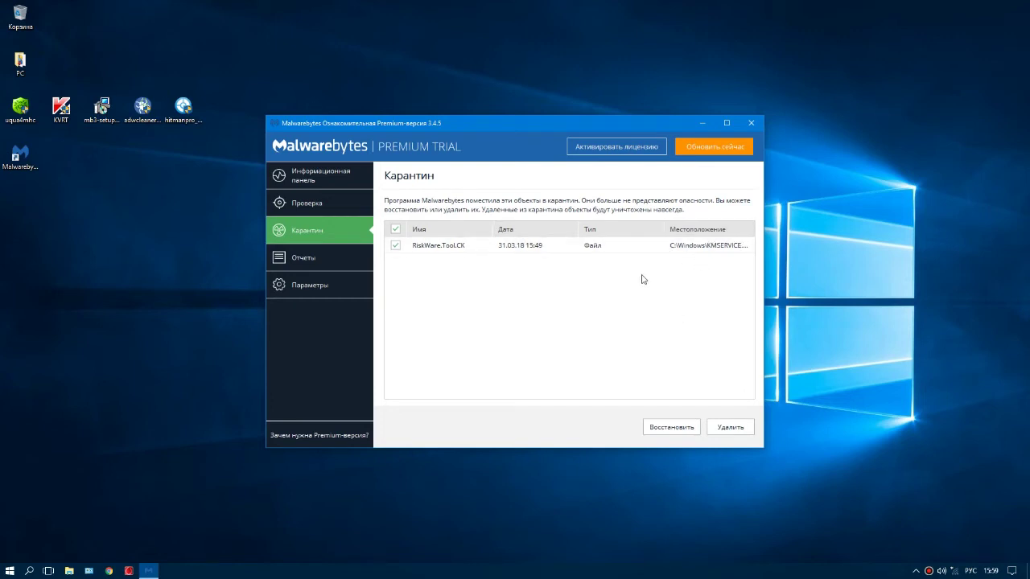
{"action": "left_click", "coordinate": [701, 249]}
{"action": "left_click", "coordinate": [393, 244]}
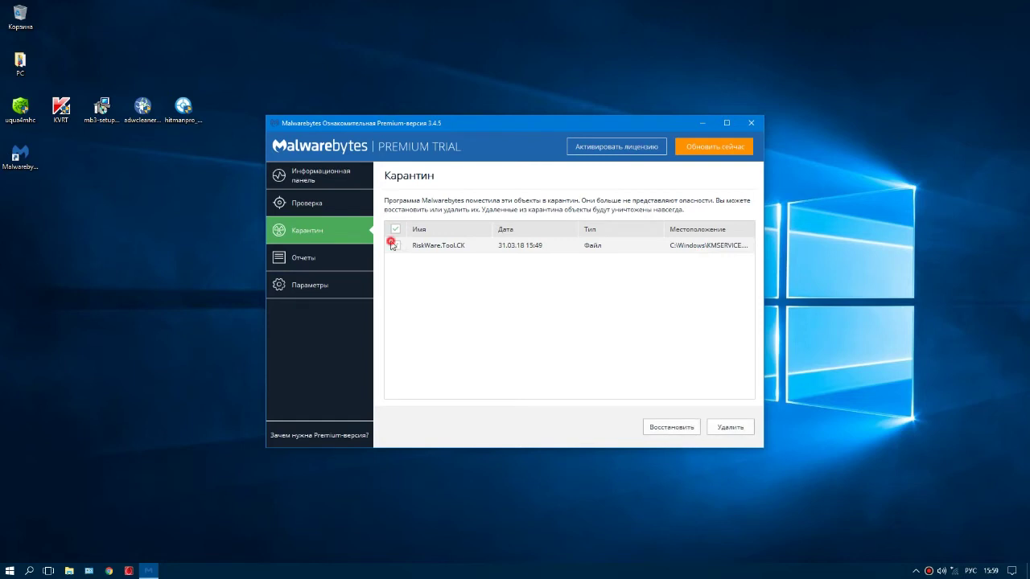
{"action": "left_click", "coordinate": [665, 428]}
{"action": "left_click", "coordinate": [544, 361]}
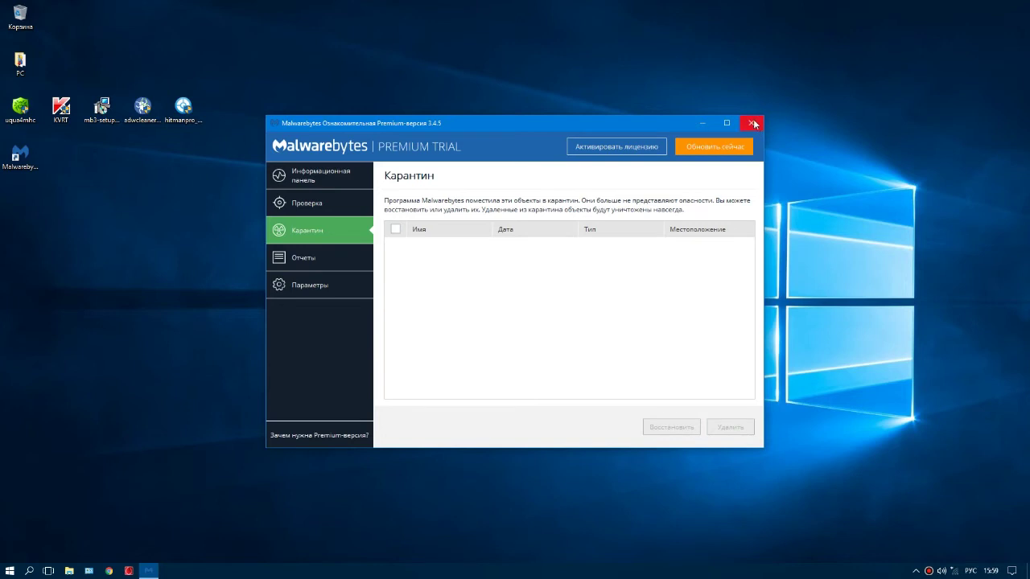
{"action": "left_click", "coordinate": [752, 123]}
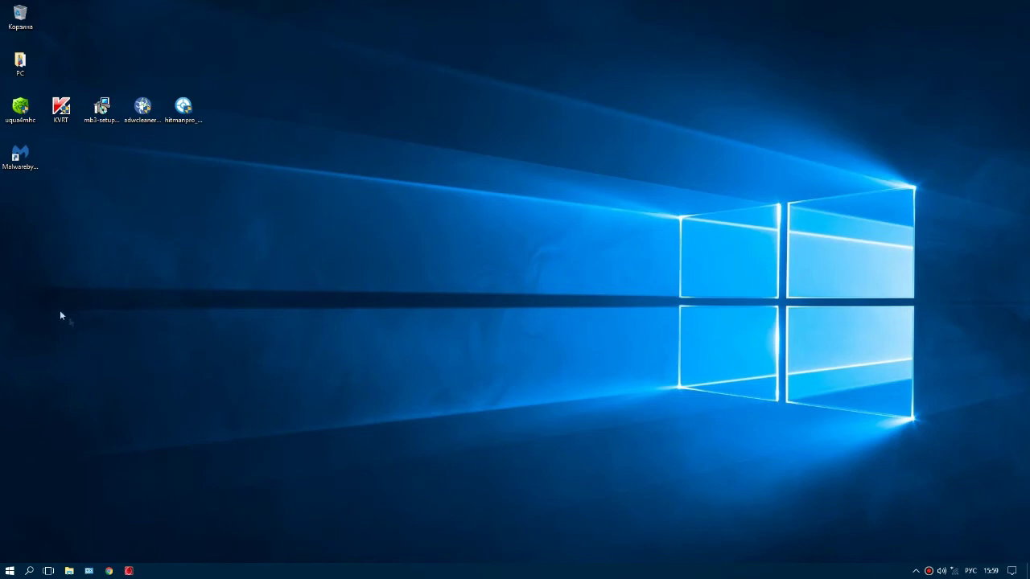
Step: Open Programs and Features from the Control Panel items list
{"action": "left_click", "coordinate": [92, 571]}
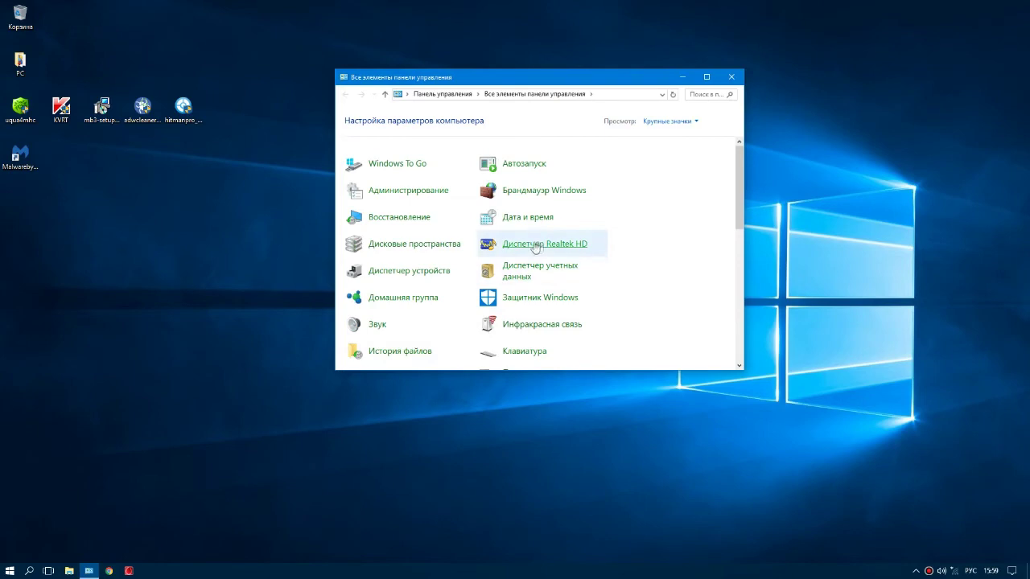
{"action": "scroll", "coordinate": [480, 282], "scroll_direction": "down", "scroll_amount": 2}
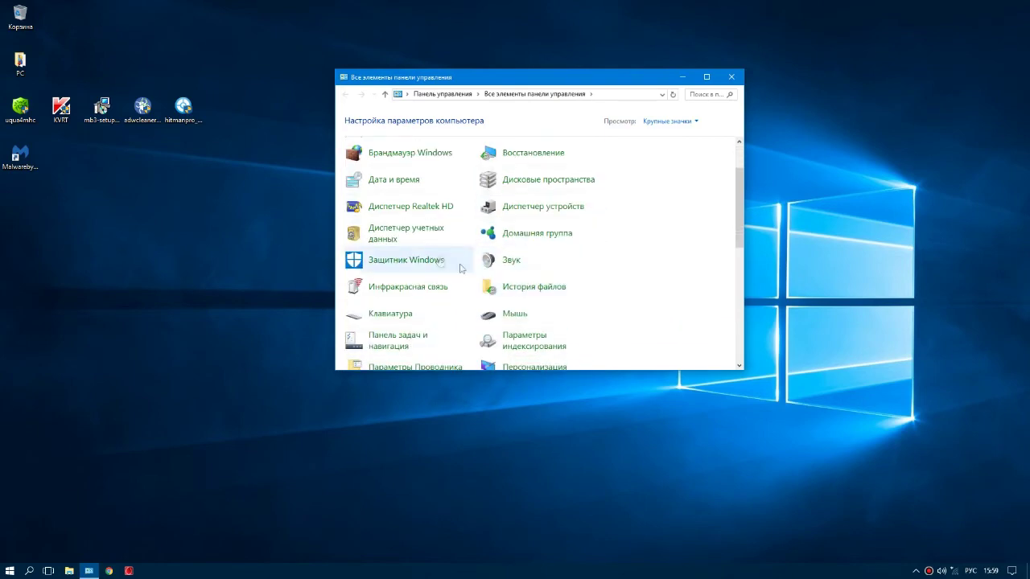
{"action": "scroll", "coordinate": [441, 260], "scroll_direction": "down", "scroll_amount": 5}
{"action": "scroll", "coordinate": [490, 288], "scroll_direction": "down", "scroll_amount": 2}
{"action": "scroll", "coordinate": [507, 266], "scroll_direction": "up", "scroll_amount": 2}
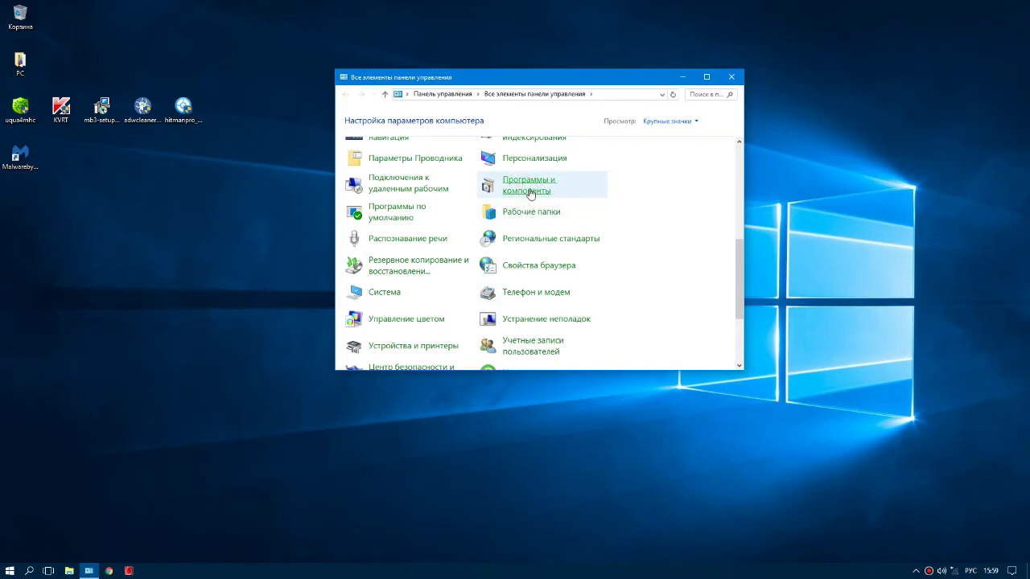
{"action": "left_click", "coordinate": [530, 190]}
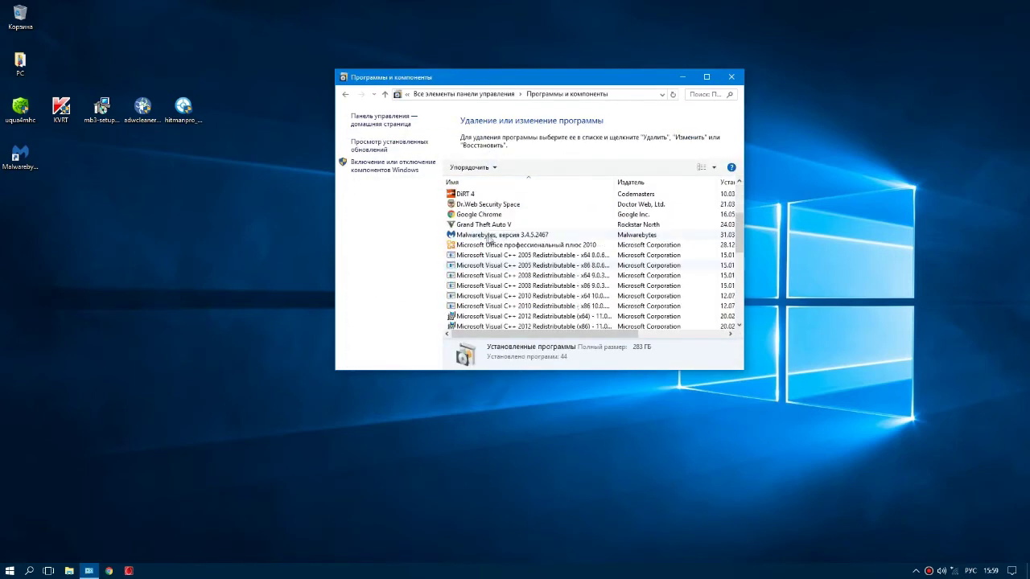
Step: Uninstall Malwarebytes, dismiss the Dr.Web notification, and acknowledge the removal message
{"action": "left_click", "coordinate": [486, 235]}
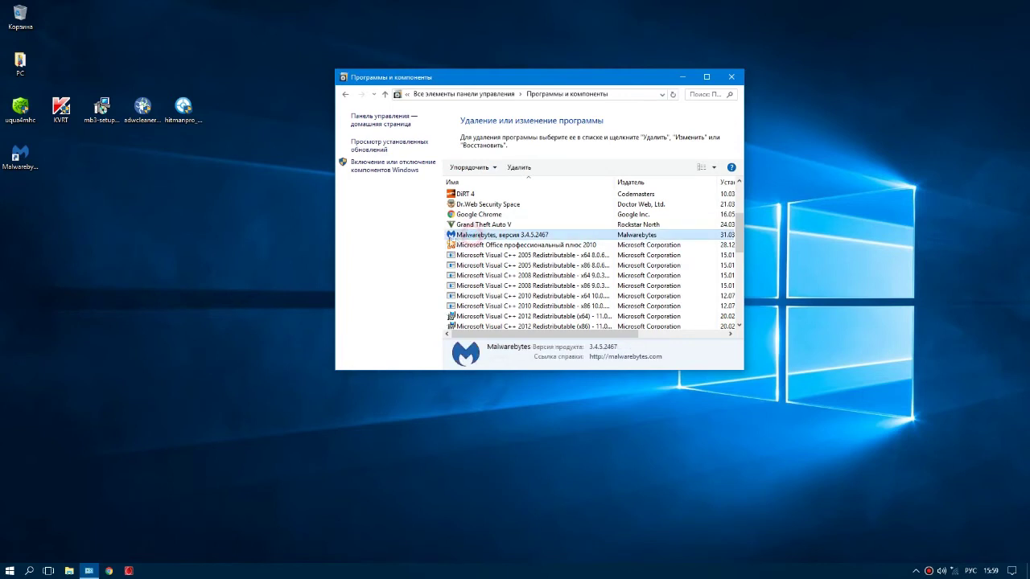
{"action": "right_click", "coordinate": [477, 237]}
{"action": "left_click", "coordinate": [504, 247]}
{"action": "left_click", "coordinate": [552, 323]}
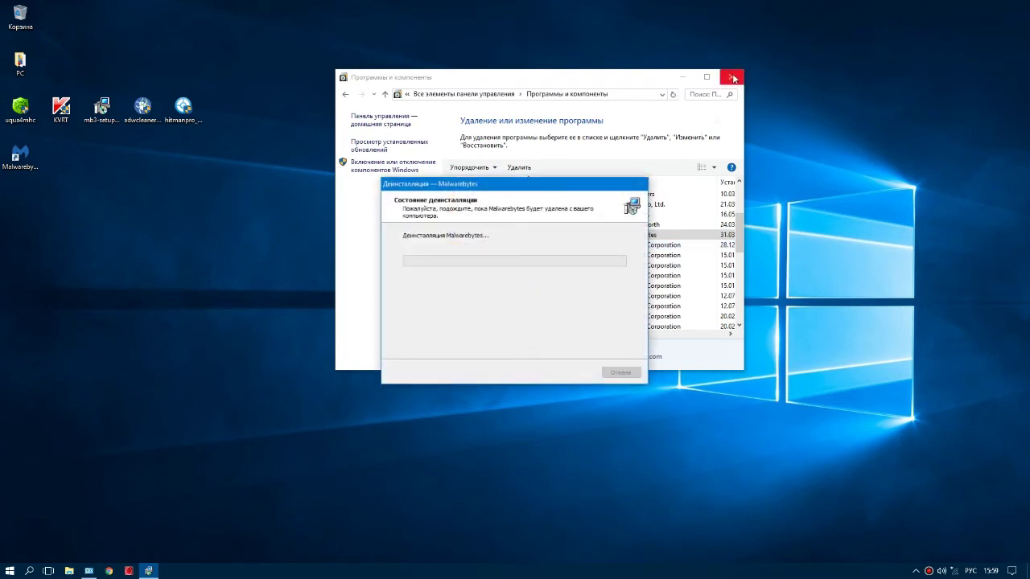
{"action": "left_click", "coordinate": [731, 77]}
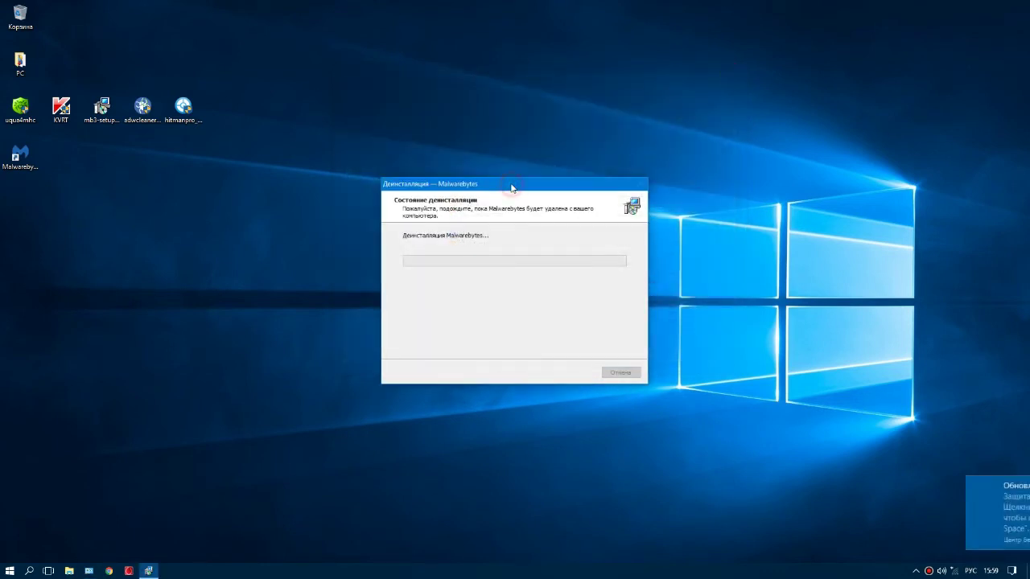
{"action": "left_click", "coordinate": [1016, 481]}
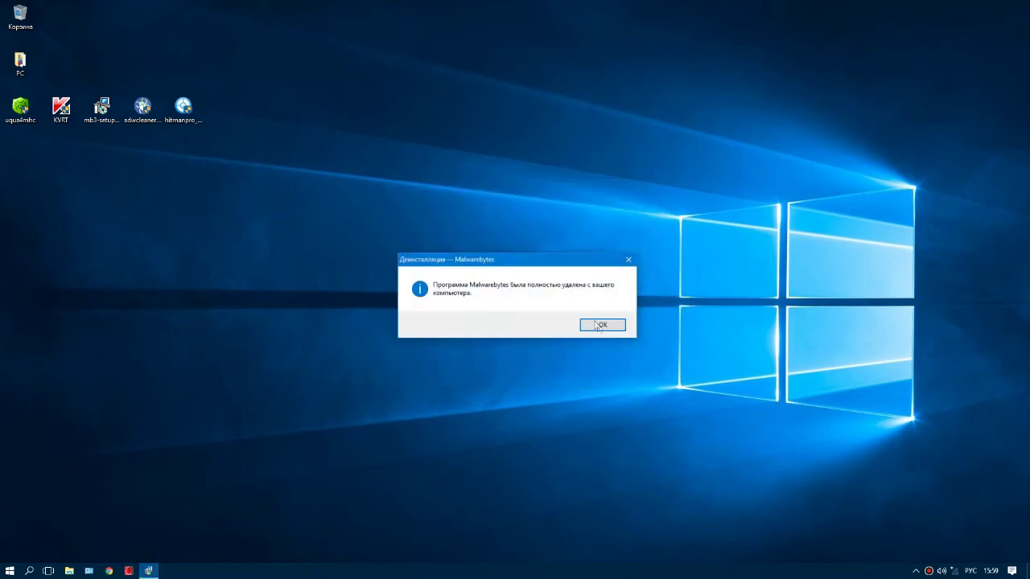
{"action": "left_click", "coordinate": [595, 325]}
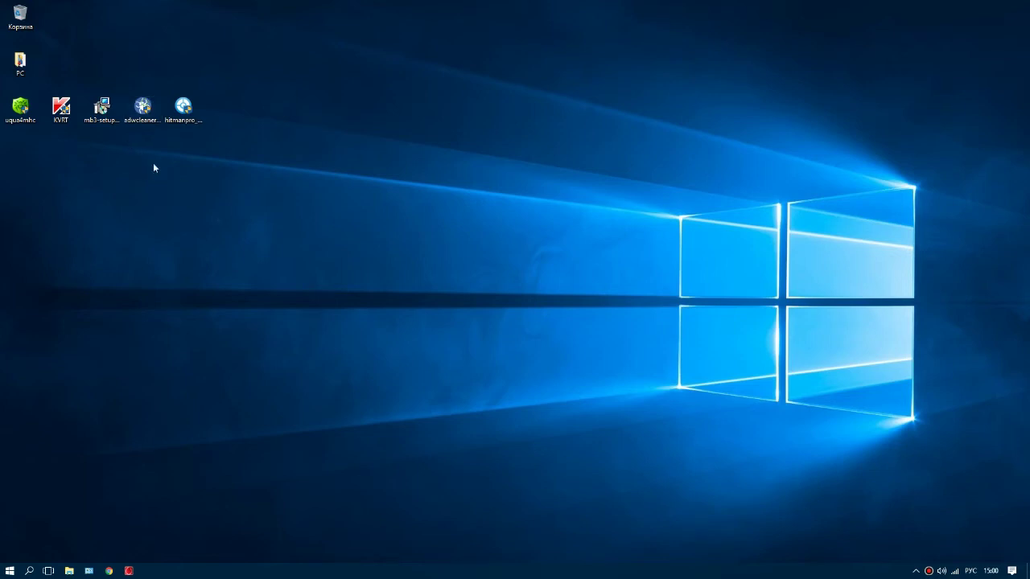
Step: Run adwcleaner from the desktop and accept its license with 'Я согласен'
{"action": "left_click", "coordinate": [144, 108]}
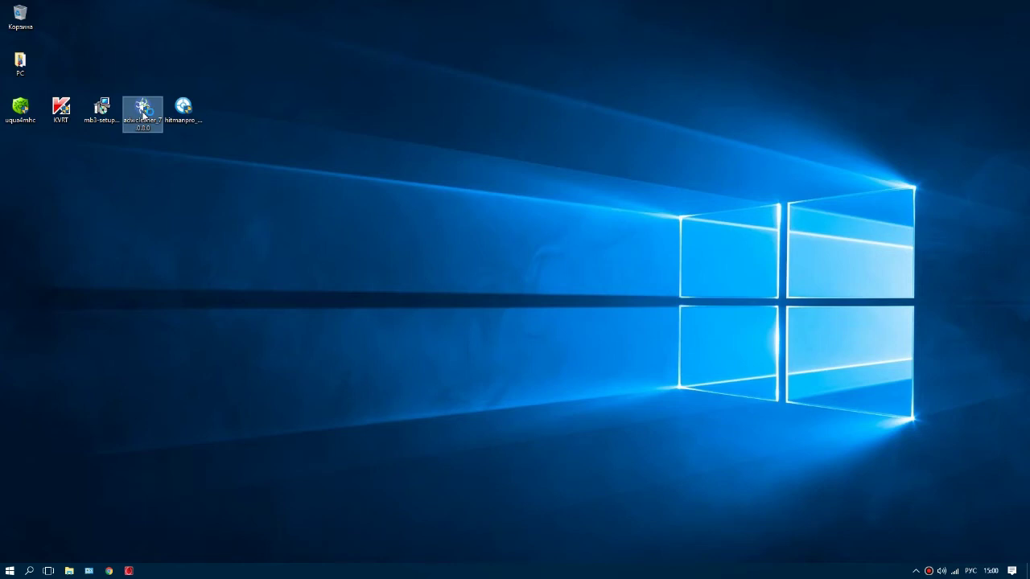
{"action": "double_click", "coordinate": [143, 112]}
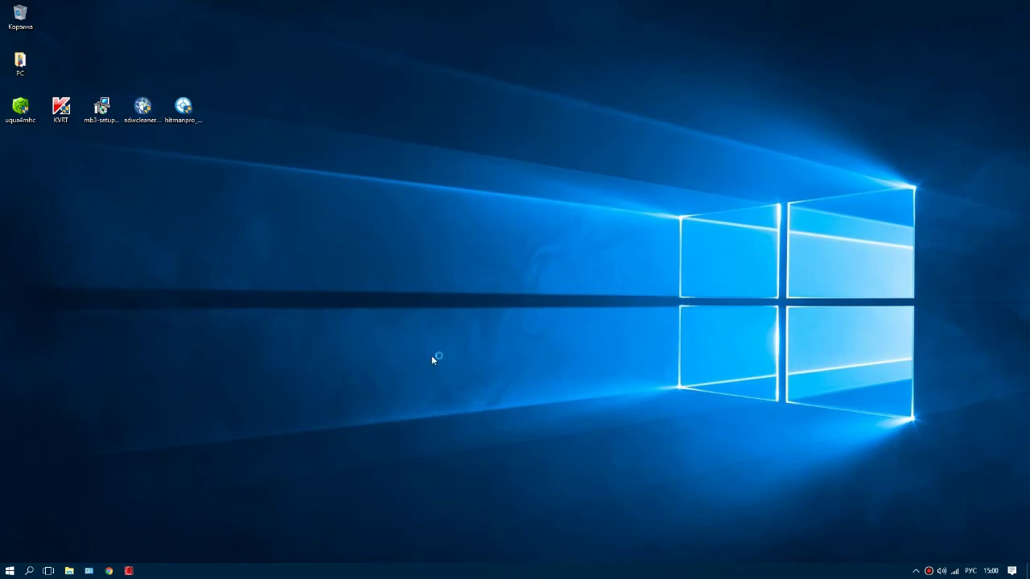
{"action": "scroll", "coordinate": [452, 235], "scroll_direction": "down", "scroll_amount": 3}
{"action": "scroll", "coordinate": [452, 236], "scroll_direction": "up", "scroll_amount": 3}
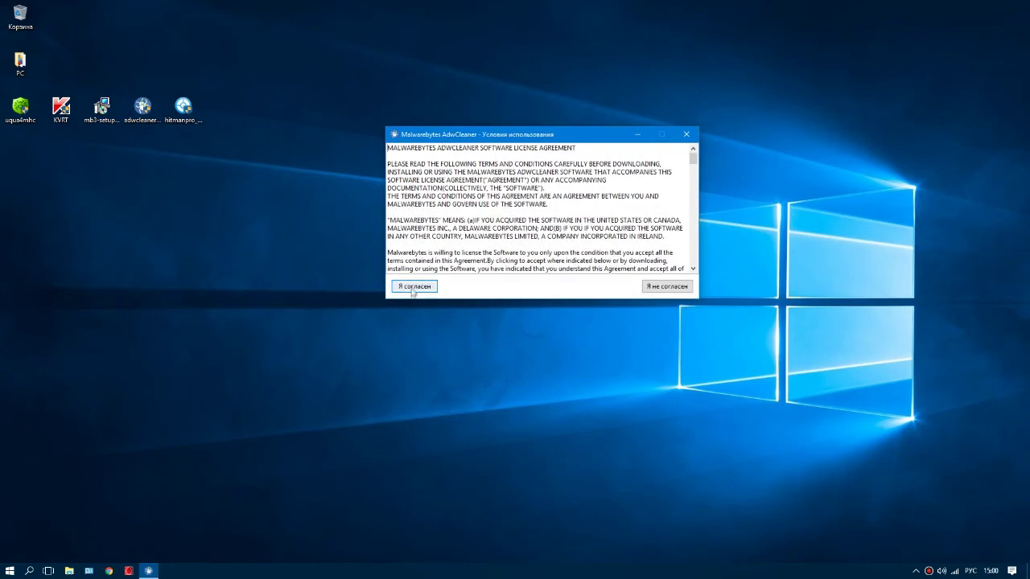
{"action": "left_click", "coordinate": [414, 288]}
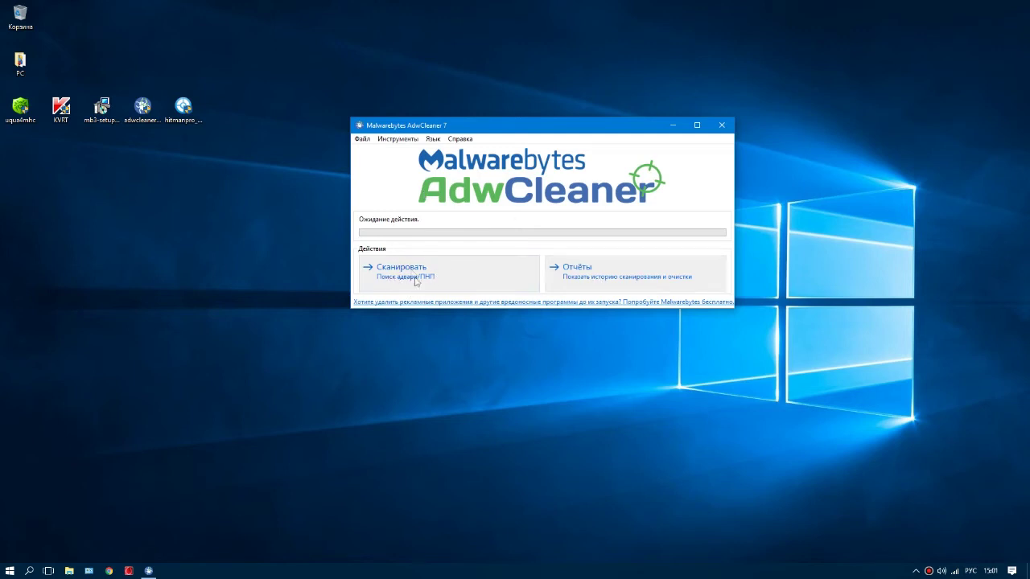
Step: Start the AdwCleaner adware scan with 'Сканировать'
{"action": "left_click", "coordinate": [408, 277]}
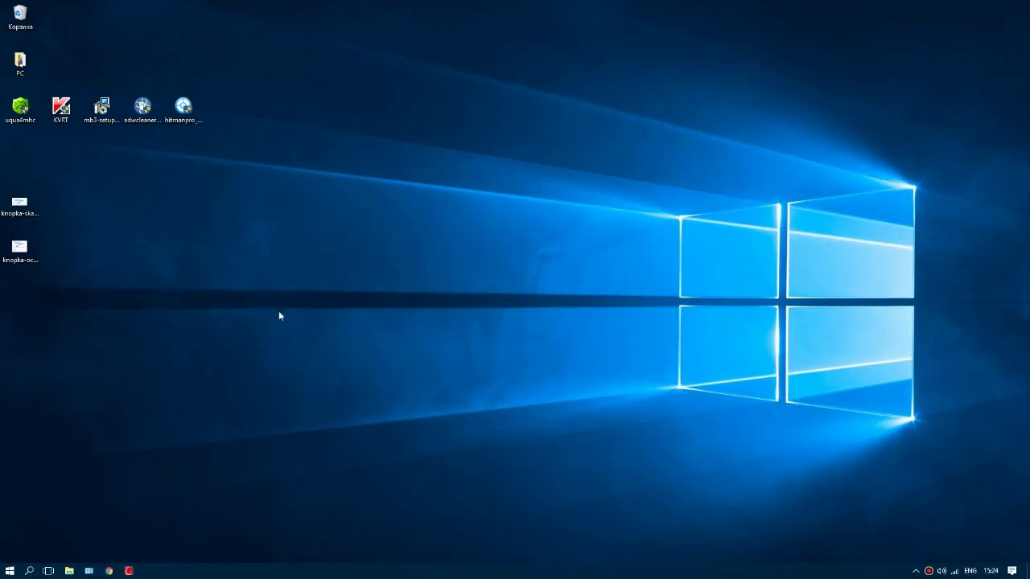
{"action": "left_click", "coordinate": [150, 112]}
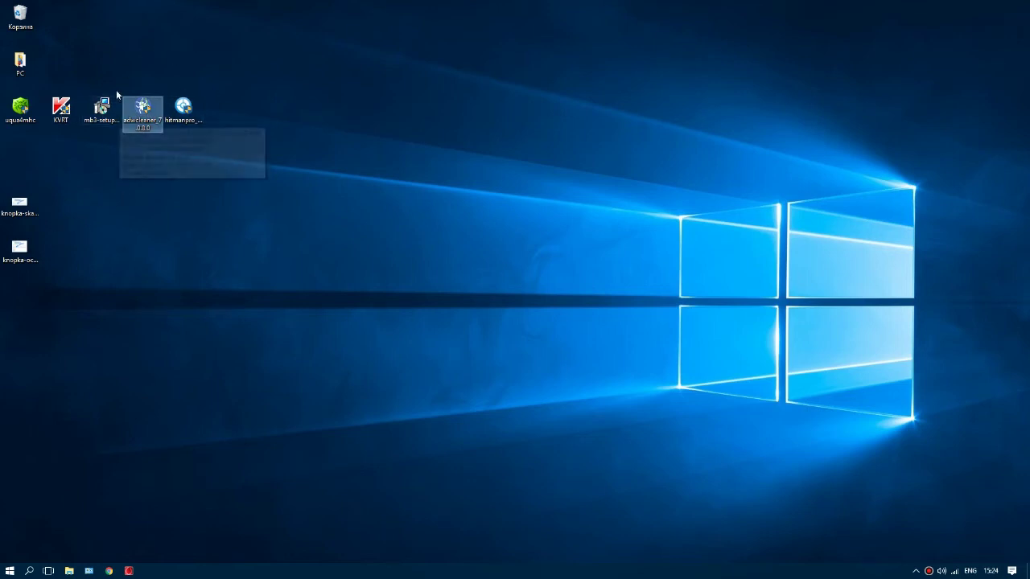
{"action": "left_click", "coordinate": [184, 197]}
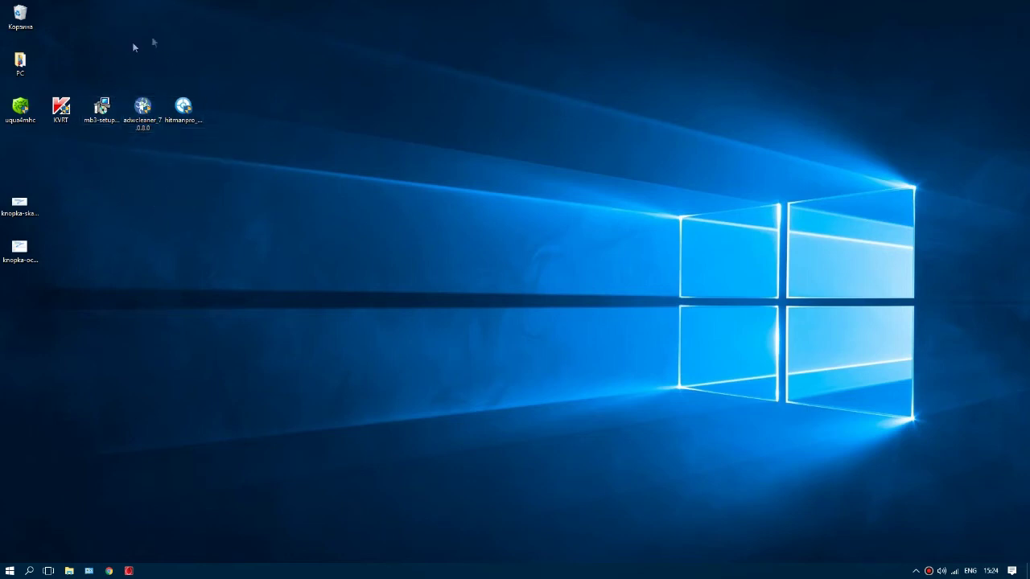
{"action": "double_click", "coordinate": [19, 205]}
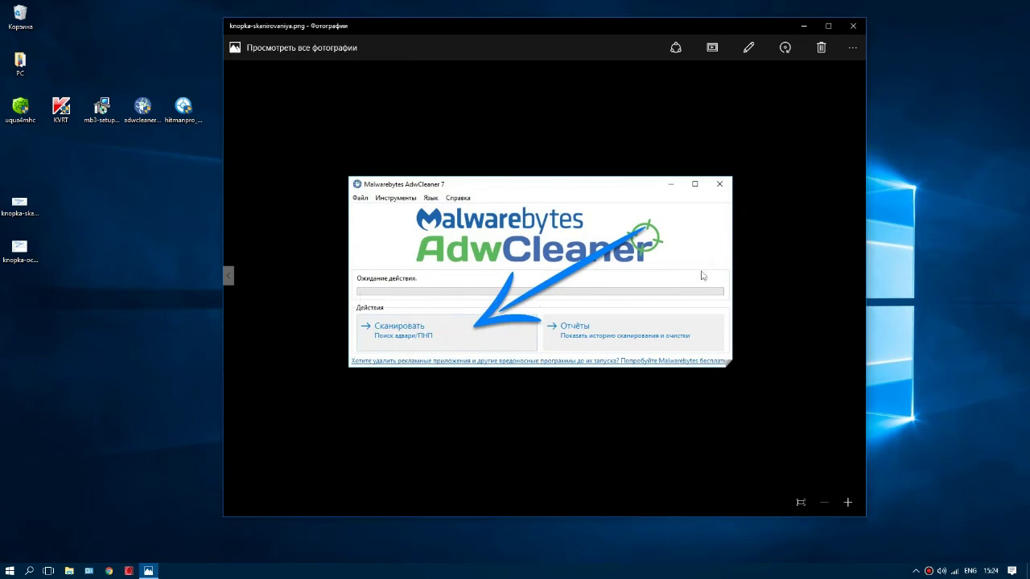
{"action": "left_click", "coordinate": [853, 26]}
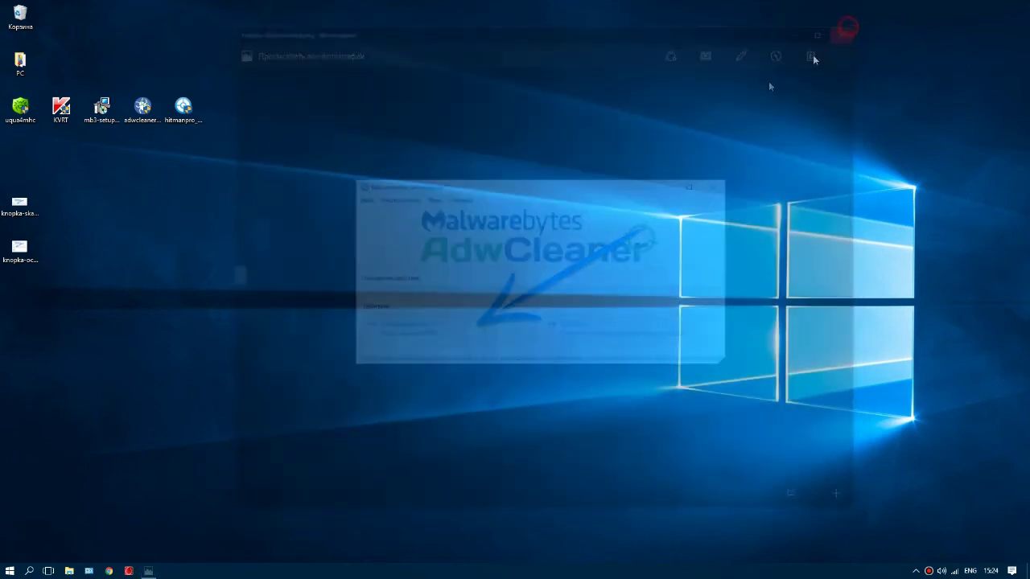
{"action": "double_click", "coordinate": [19, 250]}
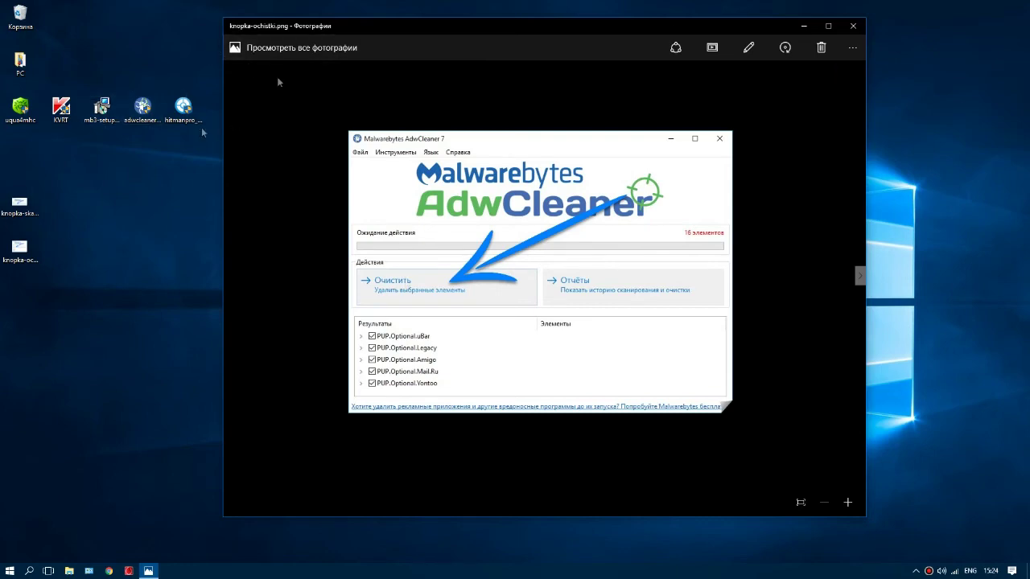
{"action": "left_click", "coordinate": [853, 26]}
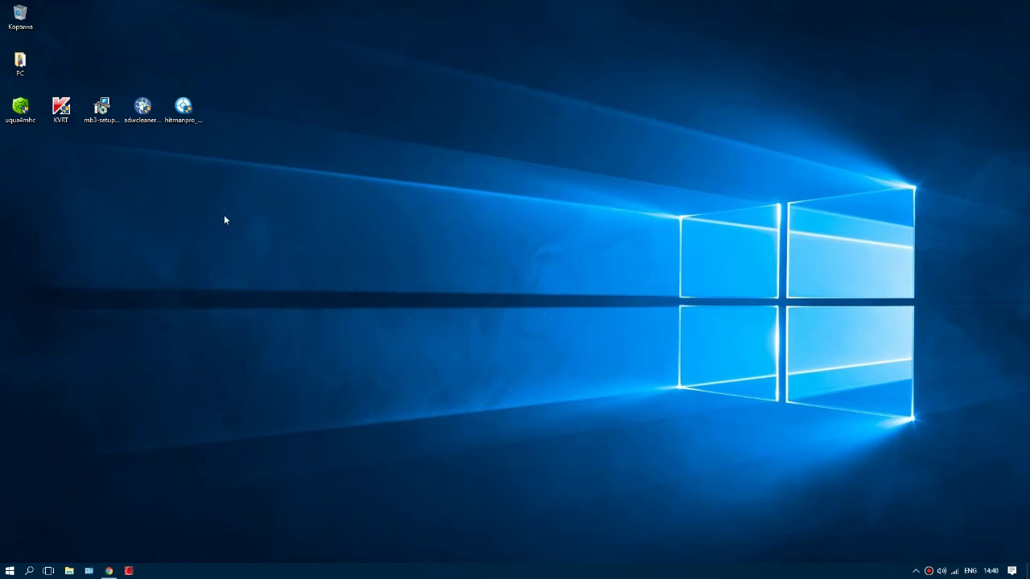
Step: Run hitmanpro_x64 from the desktop to open the HitmanPro 3.8.0 welcome screen
{"action": "left_click", "coordinate": [185, 114]}
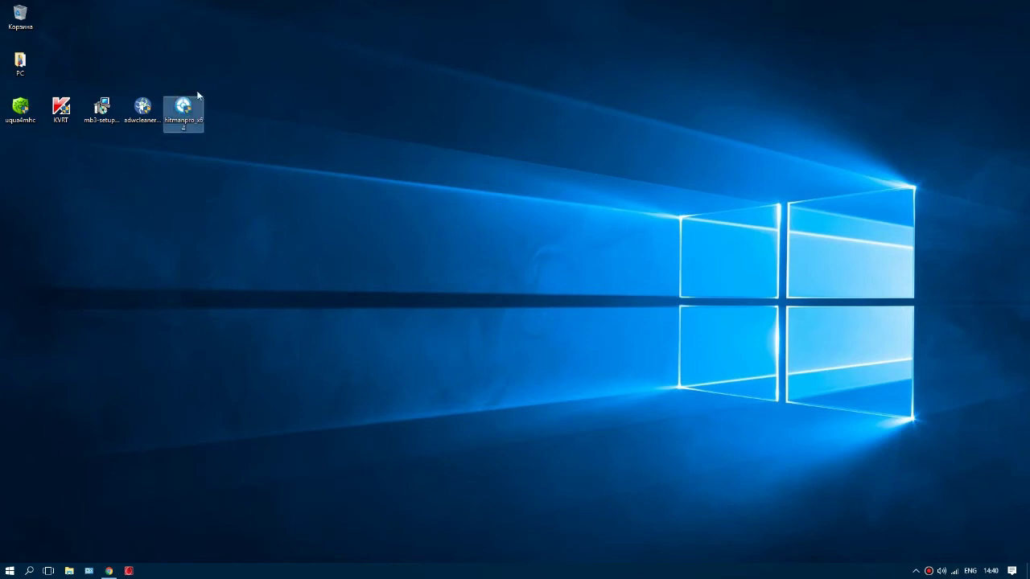
{"action": "double_click", "coordinate": [186, 111]}
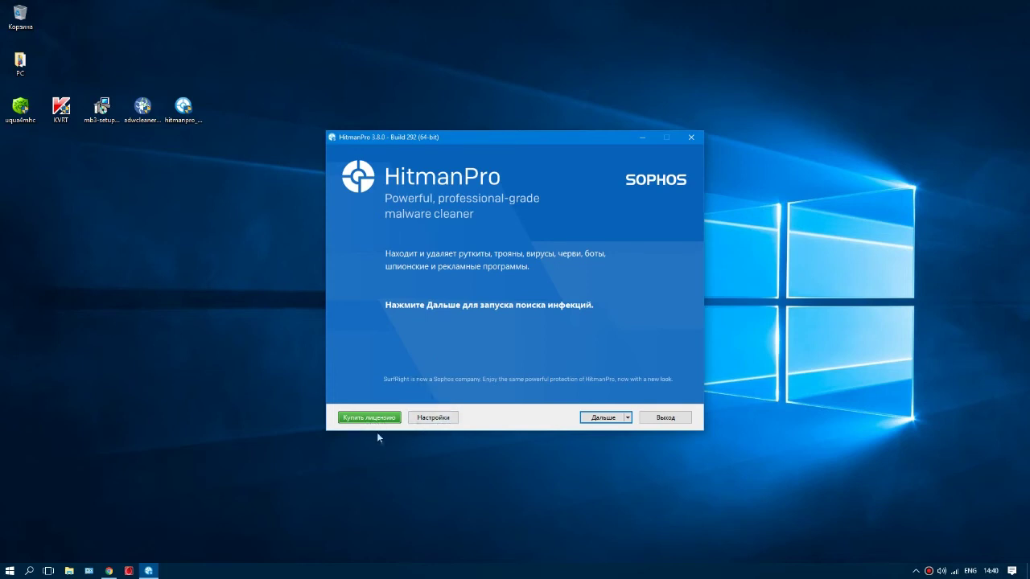
Step: Check HitmanPro's settings, confirm with OK, and continue to the install-or-scan-once page
{"action": "left_click", "coordinate": [431, 418]}
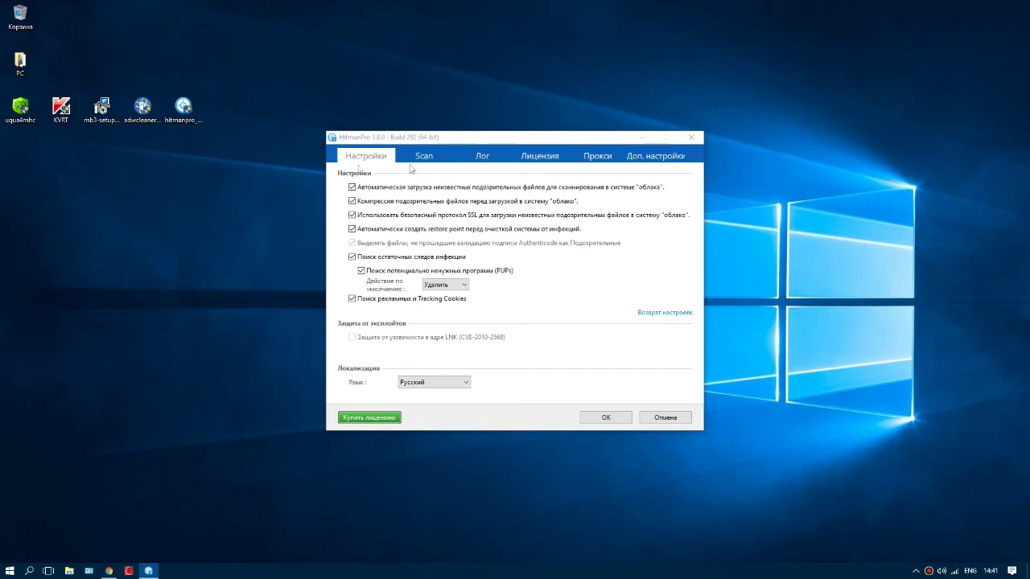
{"action": "left_click", "coordinate": [358, 164]}
{"action": "left_click", "coordinate": [604, 420]}
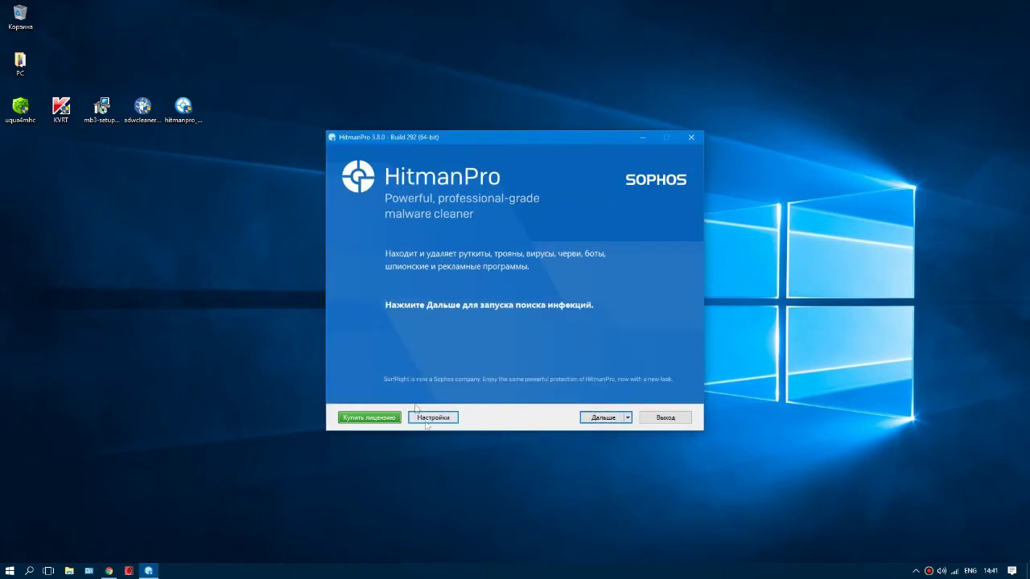
{"action": "left_click", "coordinate": [603, 420]}
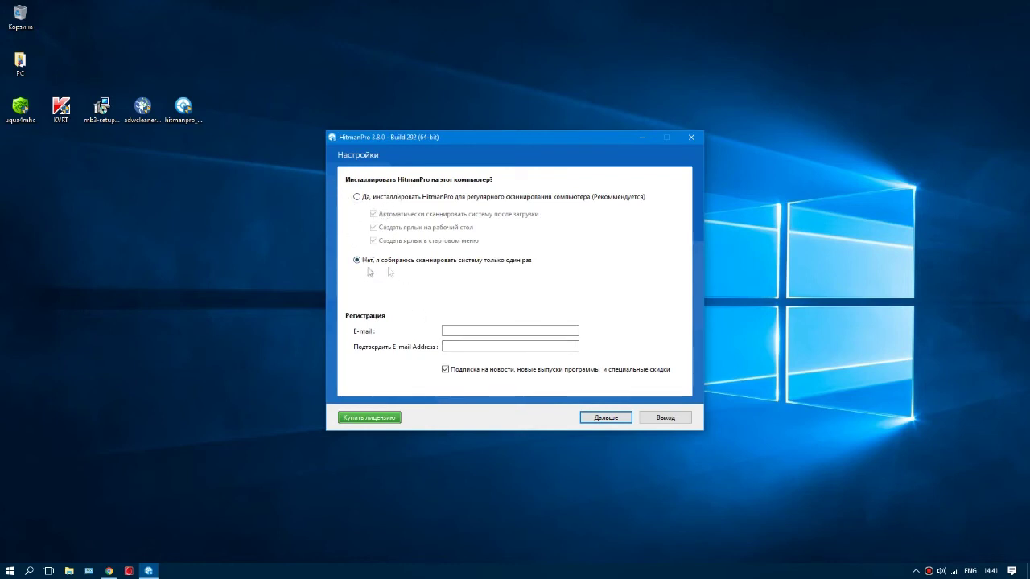
Step: Enter and confirm the registration e-mail address, then start the one-time scan
{"action": "left_click", "coordinate": [452, 330]}
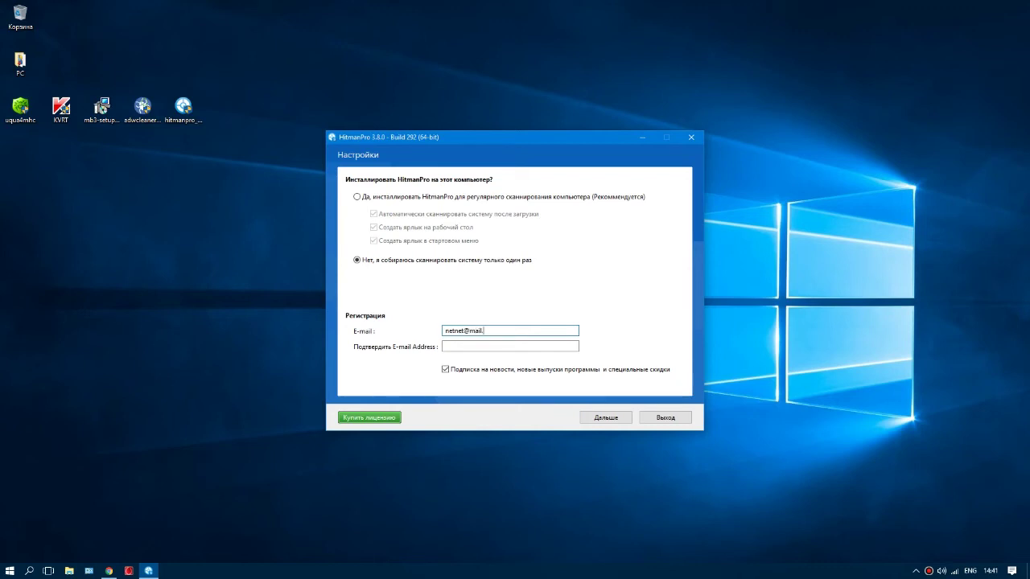
{"action": "left_click", "coordinate": [454, 345]}
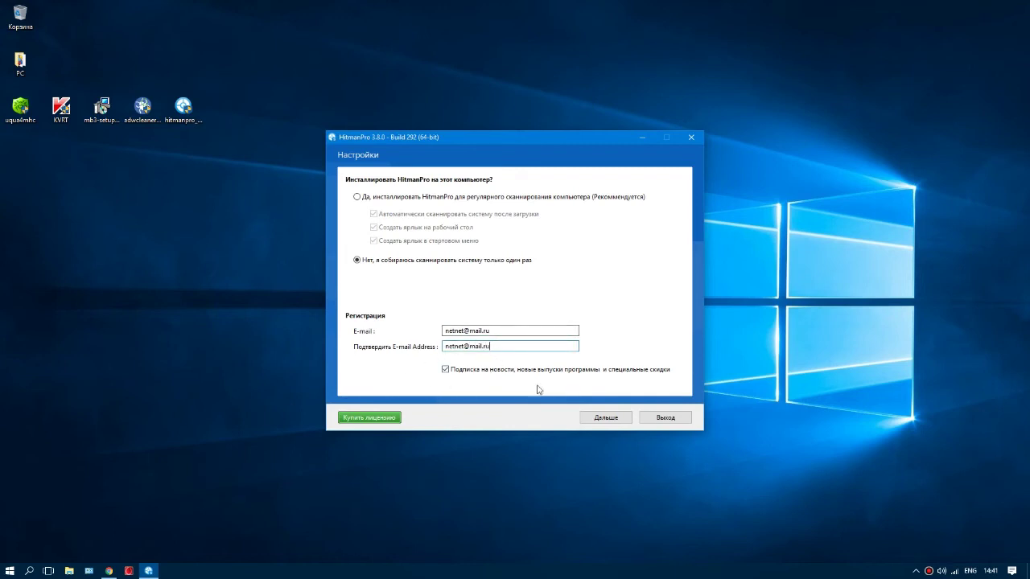
{"action": "left_click", "coordinate": [605, 419]}
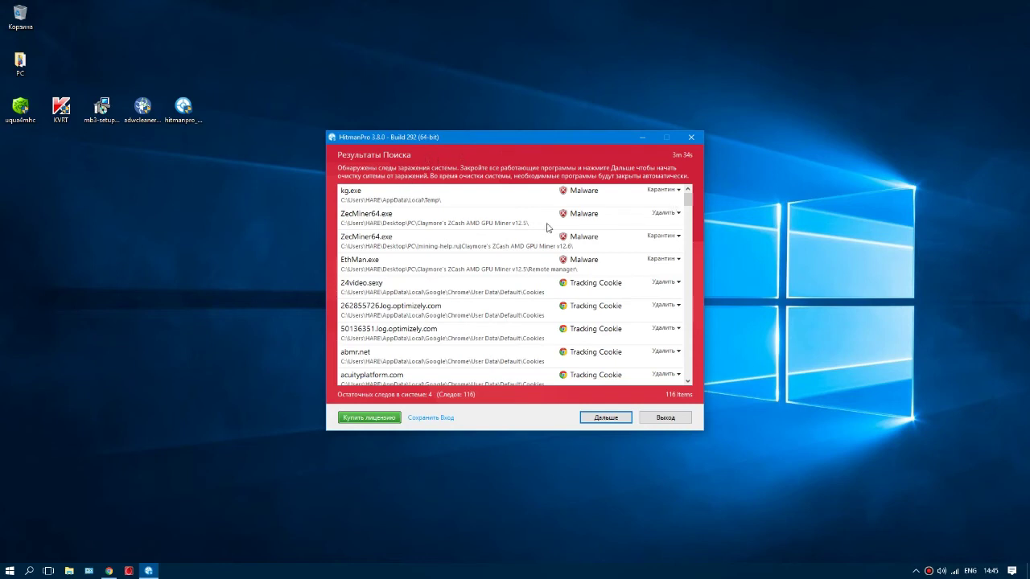
{"action": "left_click_drag", "start_coordinate": [688, 201], "coordinate": [706, 321]}
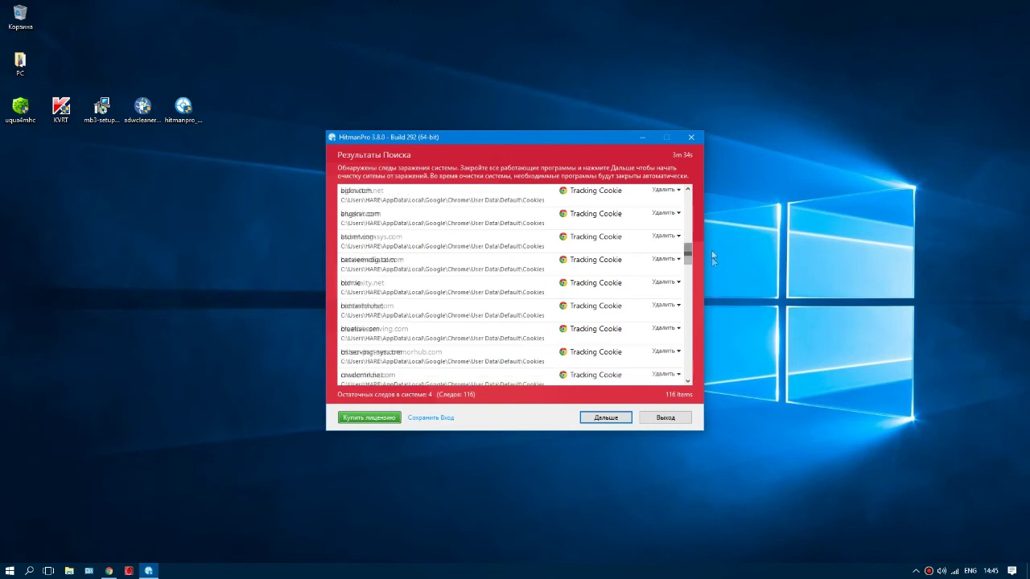
{"action": "left_click_drag", "start_coordinate": [708, 239], "coordinate": [699, 292]}
{"action": "mouse_move", "coordinate": [705, 251]}
{"action": "left_mouse_down"}
{"action": "mouse_move", "coordinate": [702, 237]}
{"action": "mouse_move", "coordinate": [689, 254]}
{"action": "mouse_move", "coordinate": [691, 245]}
{"action": "left_mouse_up"}
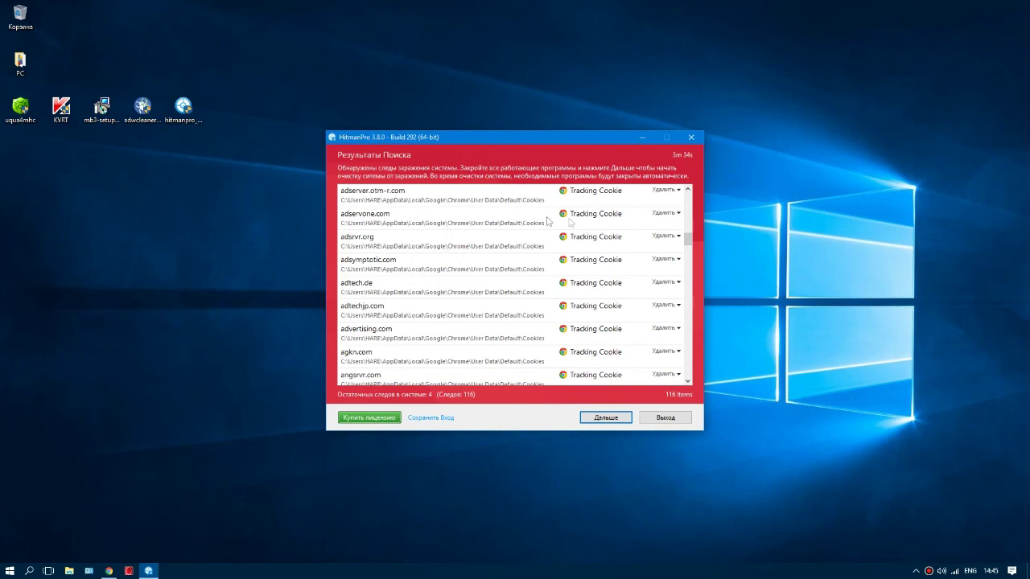
{"action": "left_click_drag", "start_coordinate": [689, 244], "coordinate": [691, 193]}
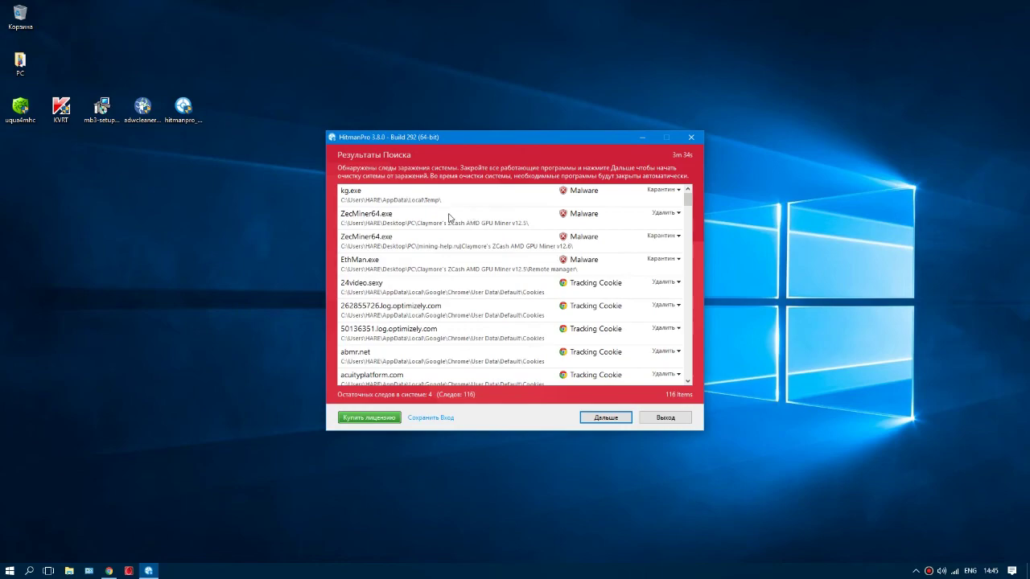
{"action": "left_click_drag", "start_coordinate": [470, 141], "coordinate": [493, 144]}
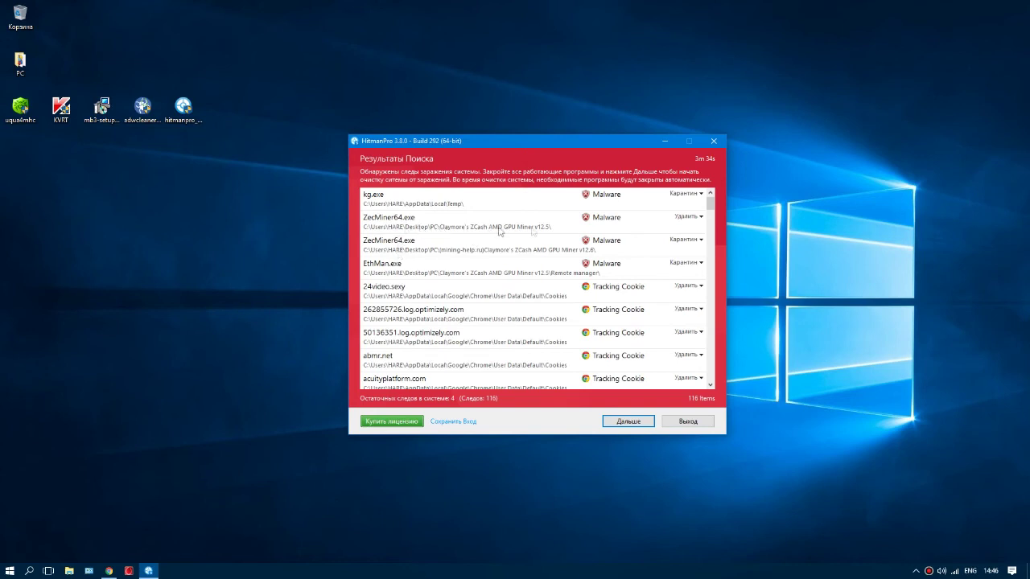
Step: Set both ZecMiner64.exe entries to Игнорировать
{"action": "left_click", "coordinate": [676, 225]}
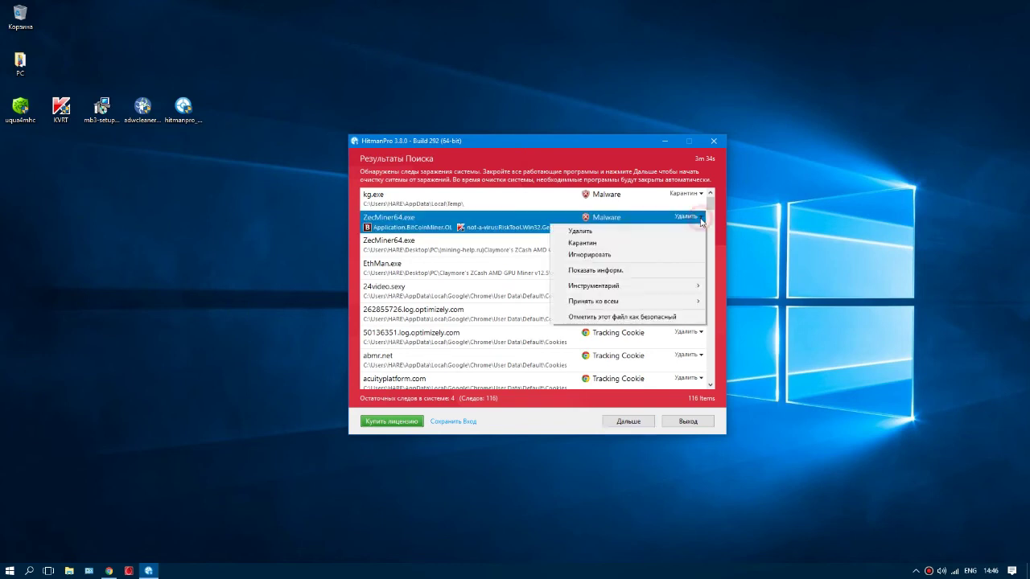
{"action": "left_click", "coordinate": [652, 206]}
{"action": "left_click", "coordinate": [701, 218]}
{"action": "left_click", "coordinate": [595, 256]}
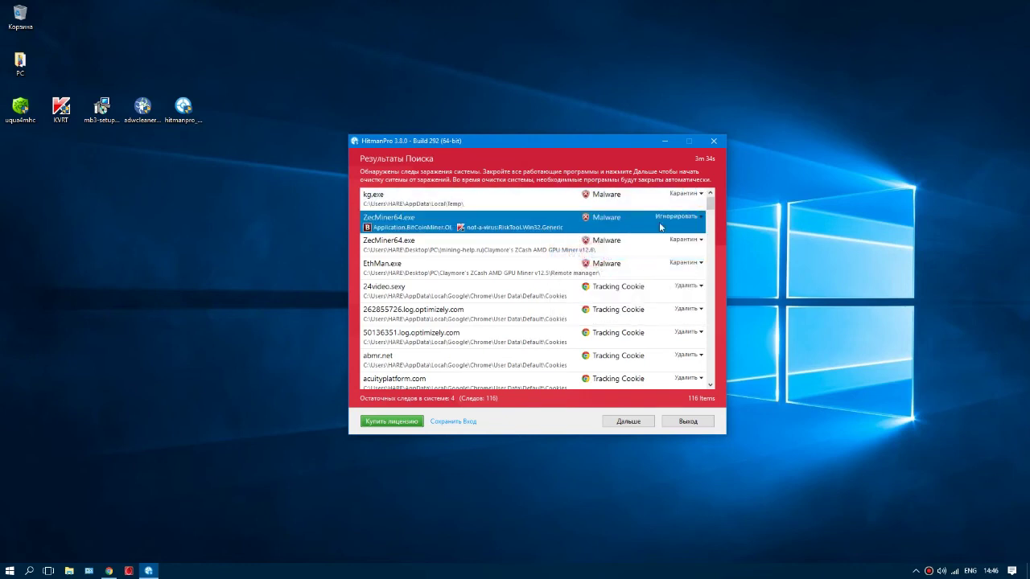
{"action": "left_click", "coordinate": [701, 241]}
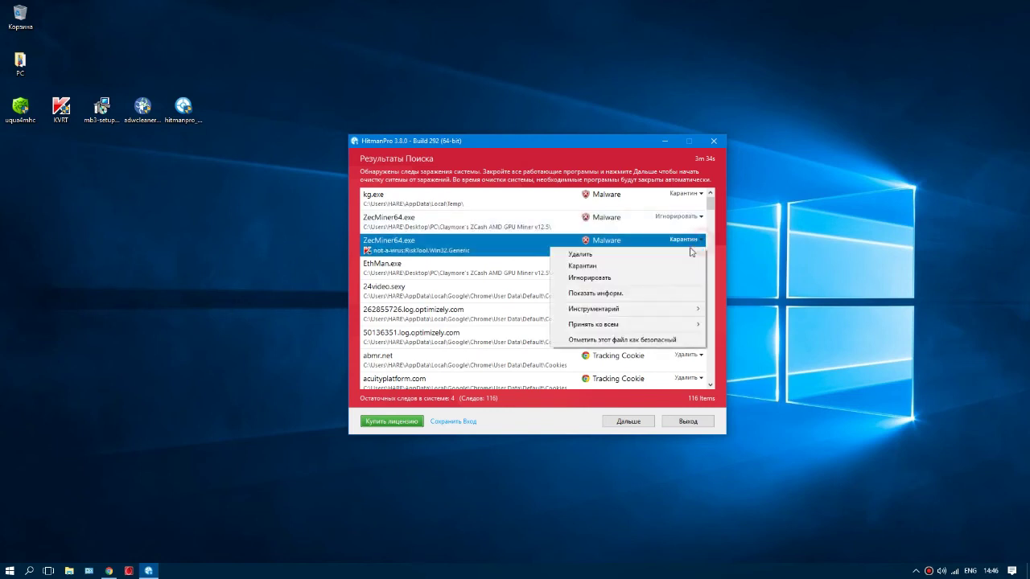
{"action": "left_click", "coordinate": [587, 273]}
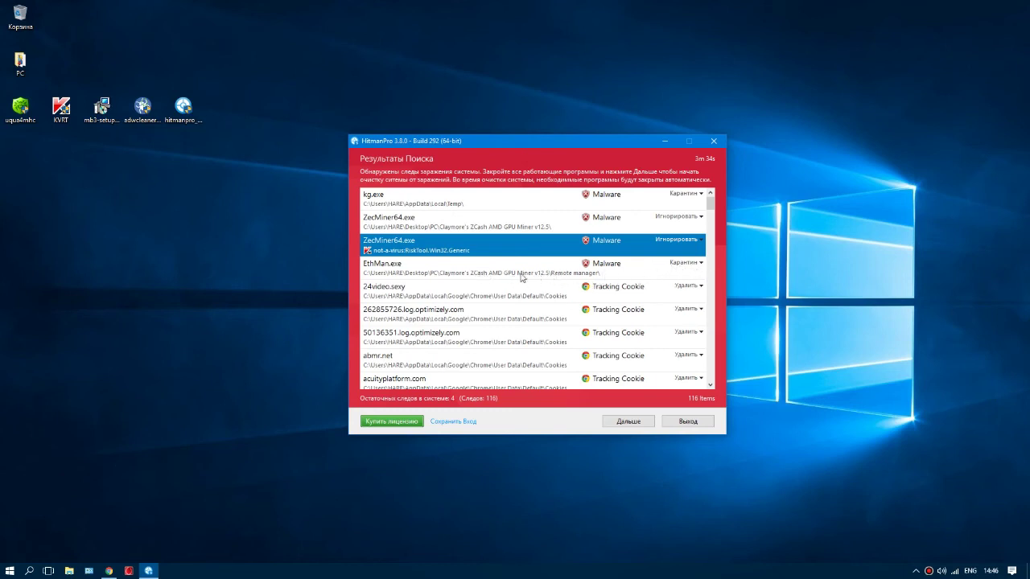
Step: Set EthMan.exe to Игнорировать and kg.exe to Удалить, then proceed with cleanup
{"action": "left_click", "coordinate": [698, 264]}
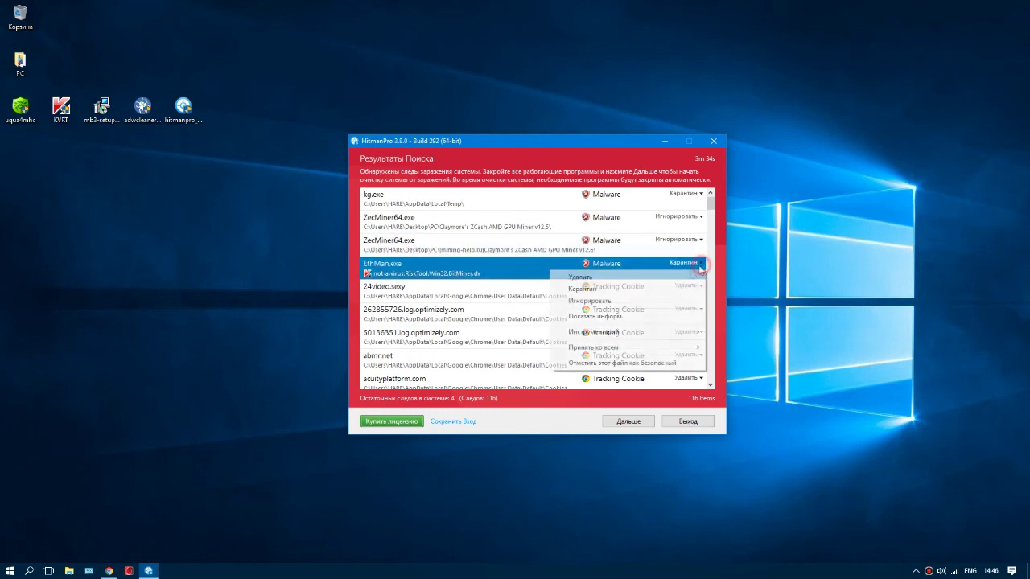
{"action": "left_click", "coordinate": [607, 301]}
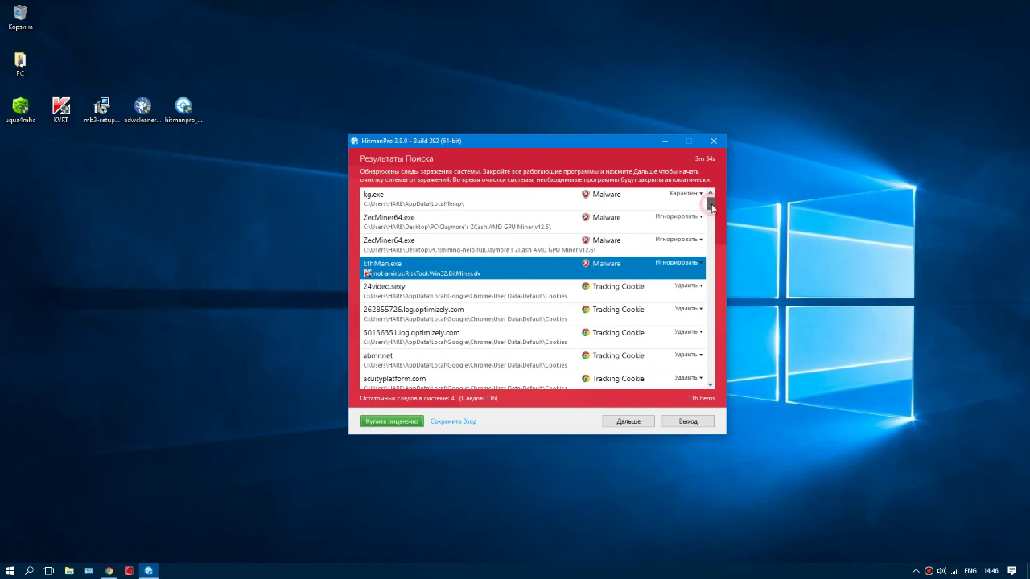
{"action": "left_click", "coordinate": [679, 197]}
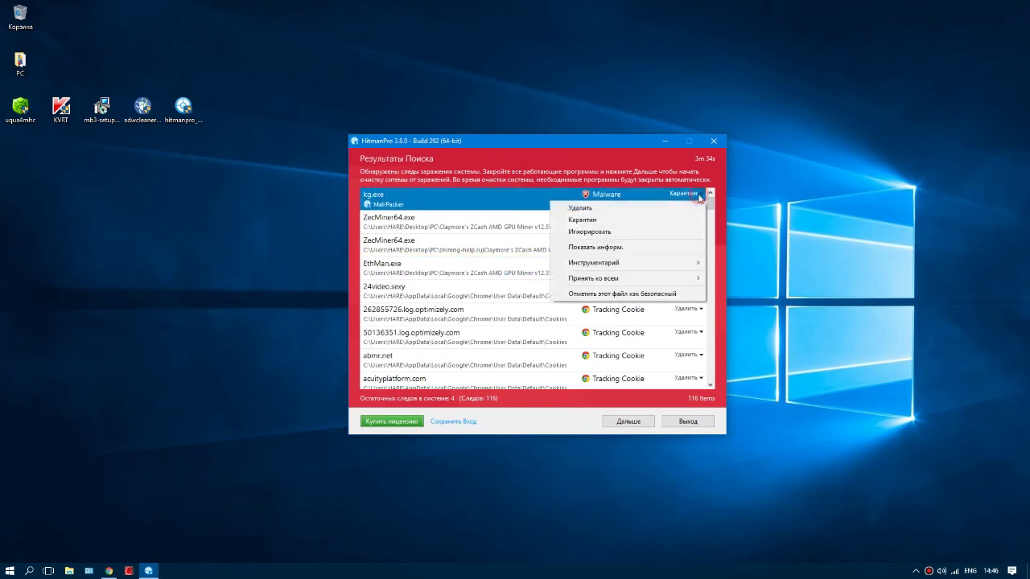
{"action": "left_click", "coordinate": [664, 206]}
{"action": "left_click_drag", "start_coordinate": [712, 210], "coordinate": [718, 382]}
{"action": "left_click", "coordinate": [628, 424]}
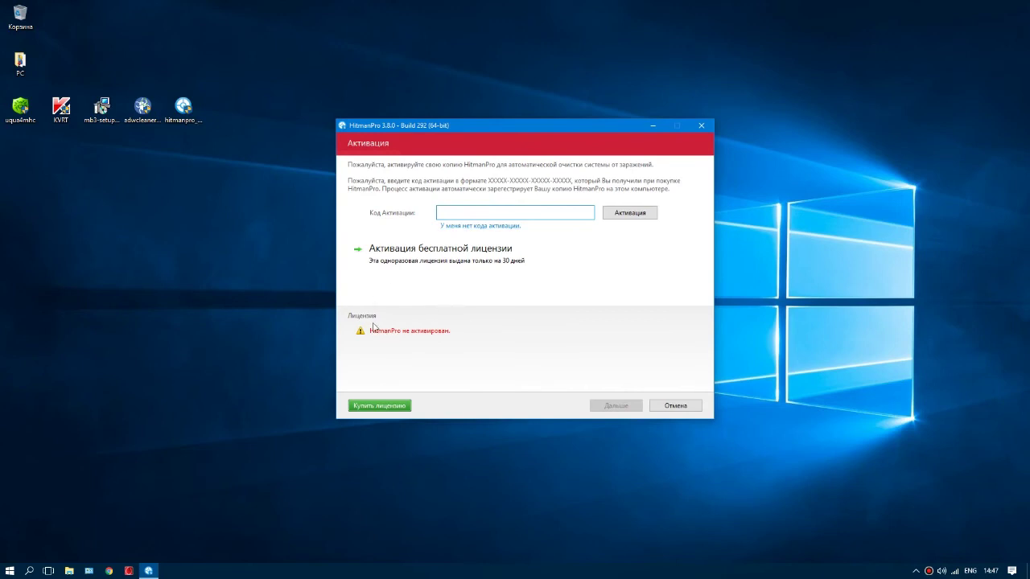
Step: Activate the free 30-day licence with an entered and confirmed e-mail address, then continue cleaning
{"action": "left_click", "coordinate": [439, 258]}
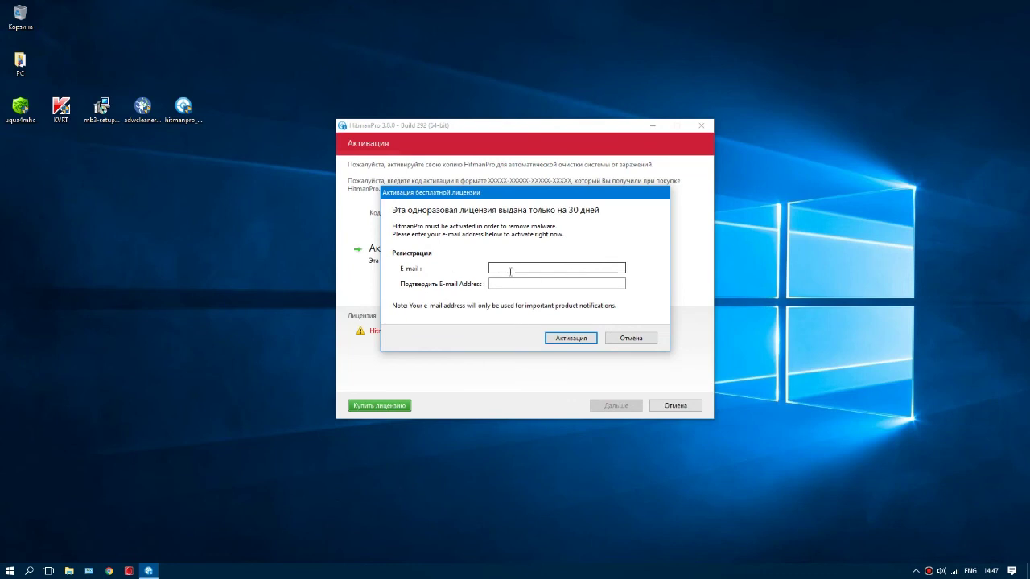
{"action": "left_click", "coordinate": [511, 270]}
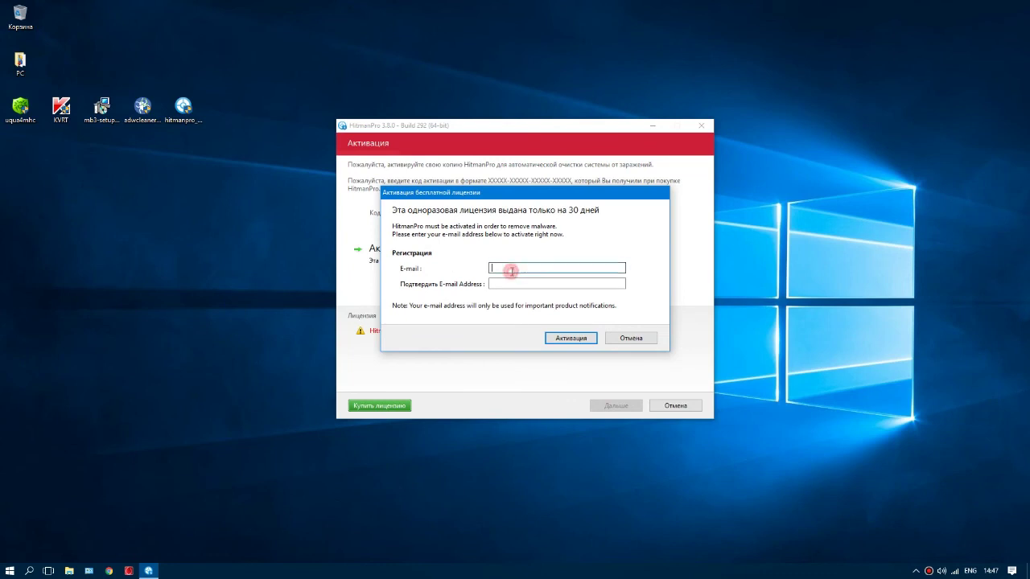
{"action": "left_click", "coordinate": [510, 282]}
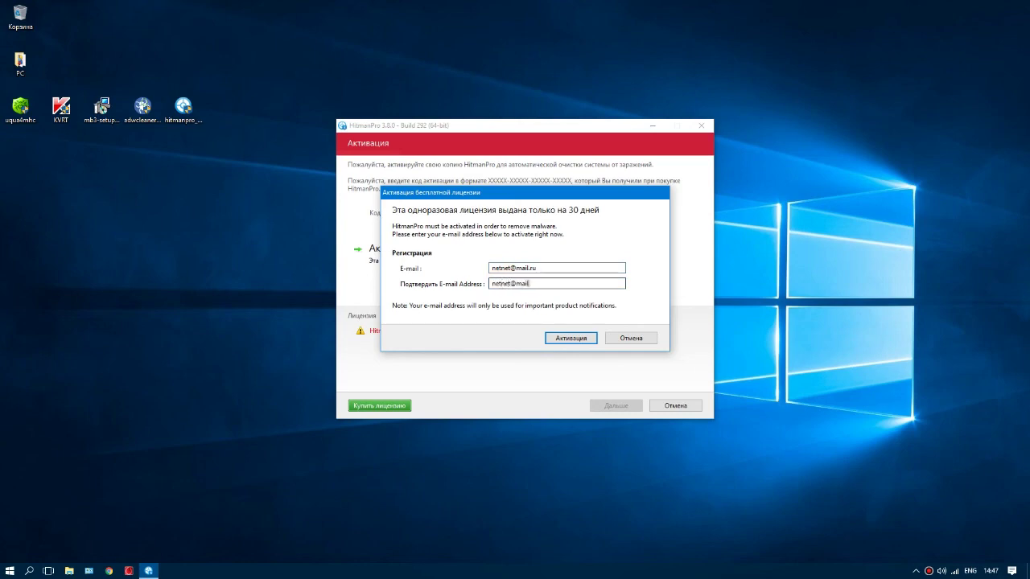
{"action": "left_click", "coordinate": [577, 341]}
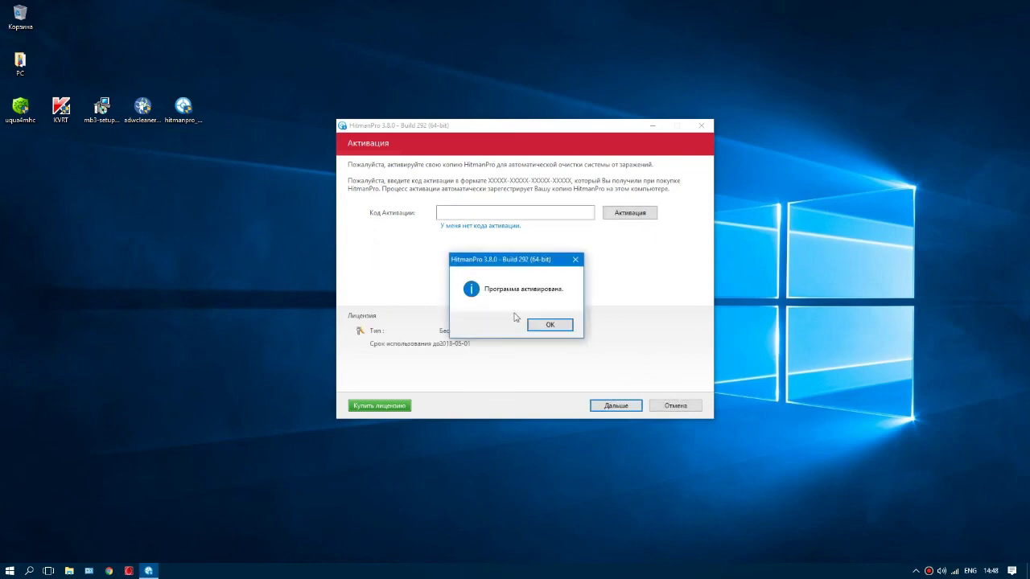
{"action": "left_click", "coordinate": [546, 325]}
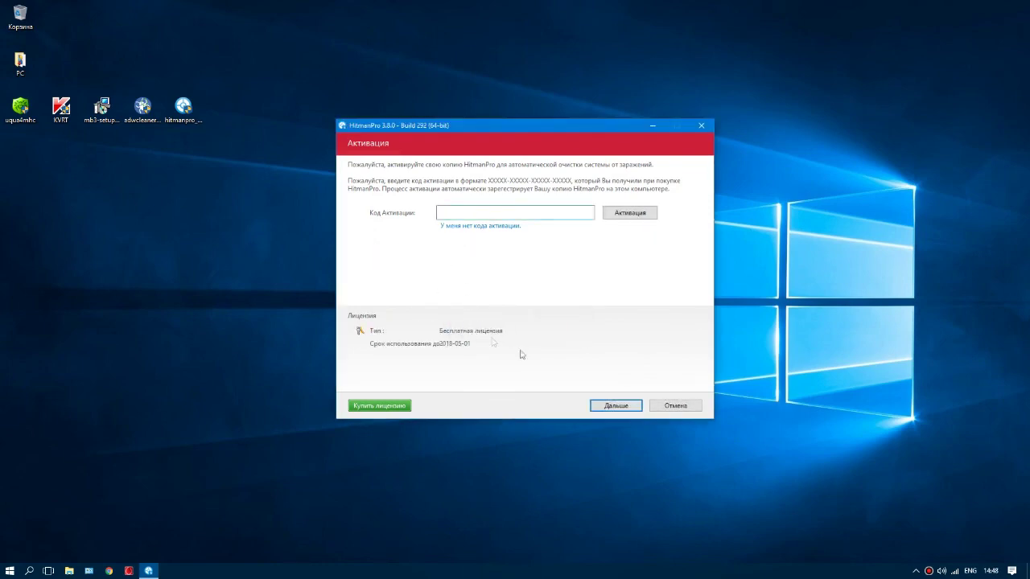
{"action": "left_click", "coordinate": [594, 405]}
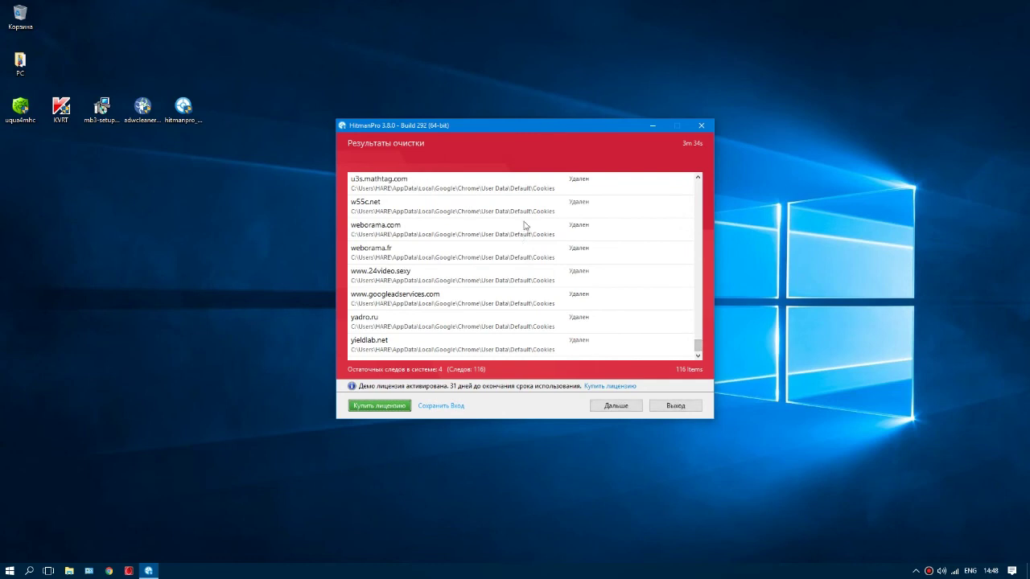
Step: Review the cleanup results and advance to the summary: 120 threats, 3m 34s runtime
{"action": "scroll", "coordinate": [437, 288], "scroll_direction": "up", "scroll_amount": 1}
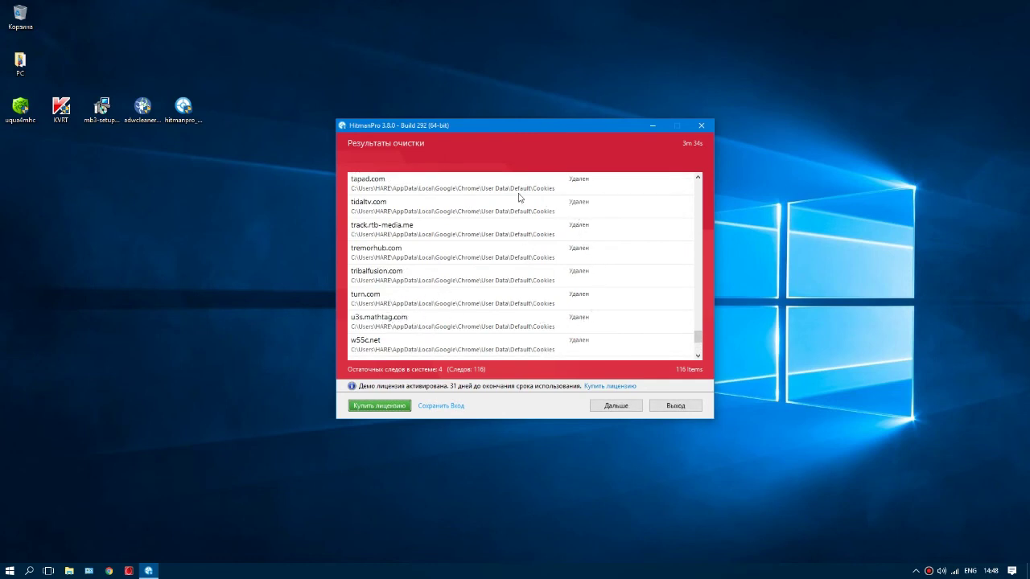
{"action": "scroll", "coordinate": [546, 305], "scroll_direction": "up", "scroll_amount": 2}
{"action": "scroll", "coordinate": [545, 309], "scroll_direction": "up", "scroll_amount": 20}
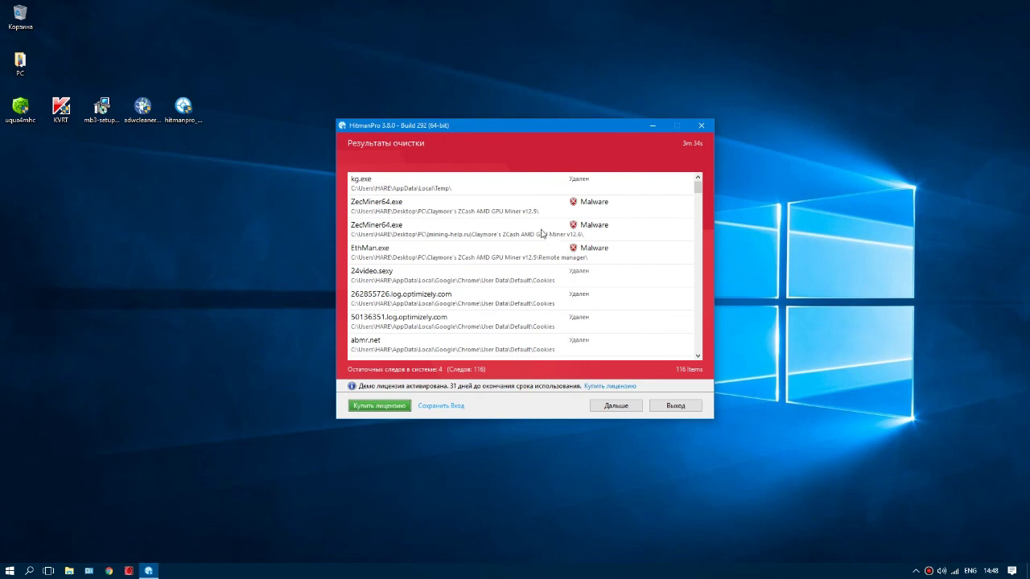
{"action": "left_click", "coordinate": [616, 407]}
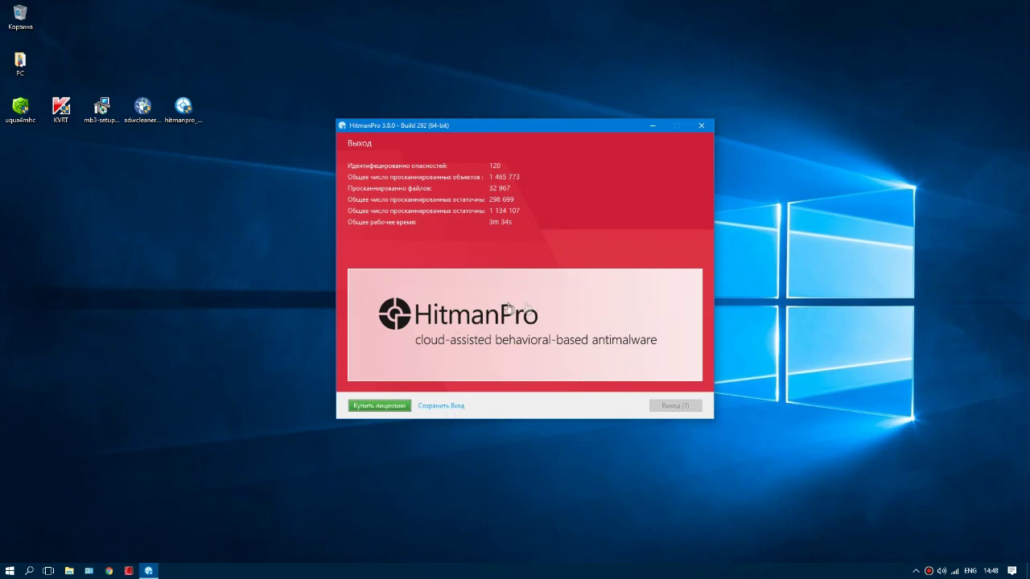
Step: Exit HitmanPro with Выход, returning to the desktop
{"action": "left_click", "coordinate": [675, 405]}
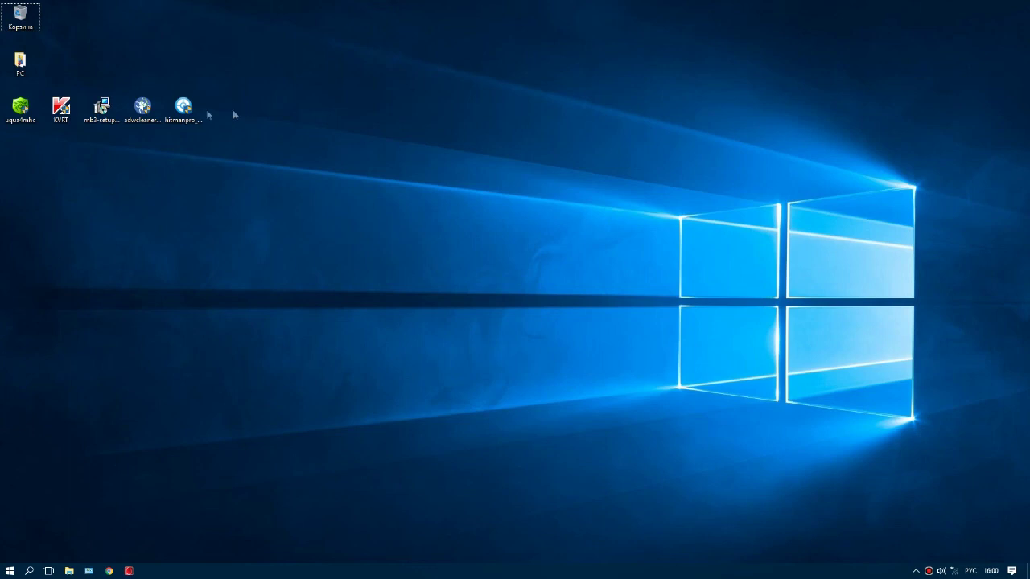
{"action": "left_click", "coordinate": [3, 109]}
{"action": "left_click_drag", "start_coordinate": [95, 235], "coordinate": [153, 242]}
{"action": "left_click_drag", "start_coordinate": [302, 105], "coordinate": [11, 187]}
{"action": "left_click", "coordinate": [86, 153]}
{"action": "left_click", "coordinate": [63, 110]}
{"action": "left_click", "coordinate": [102, 109]}
{"action": "left_click", "coordinate": [144, 109]}
{"action": "left_click", "coordinate": [207, 107]}
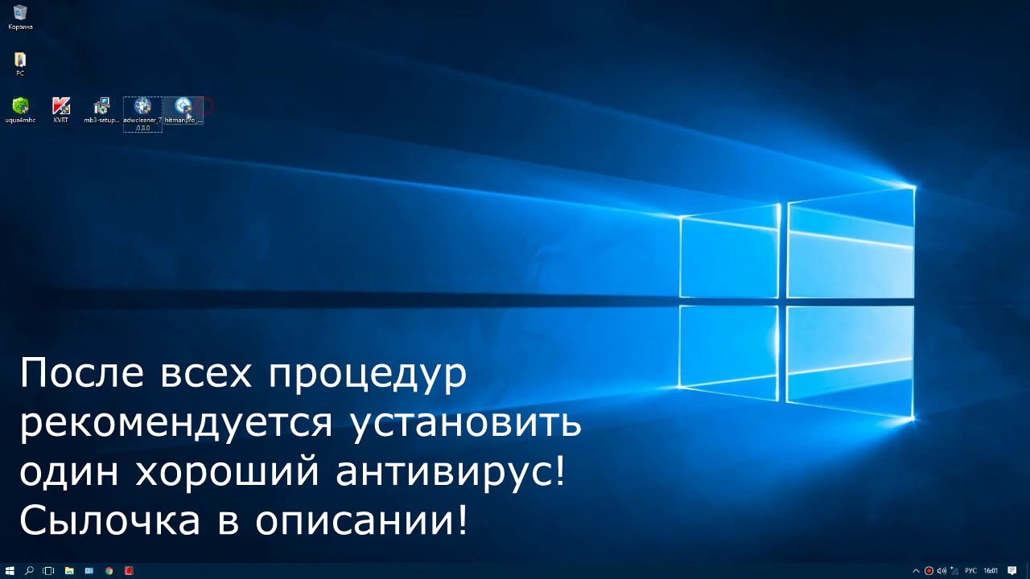
{"action": "left_click", "coordinate": [20, 108]}
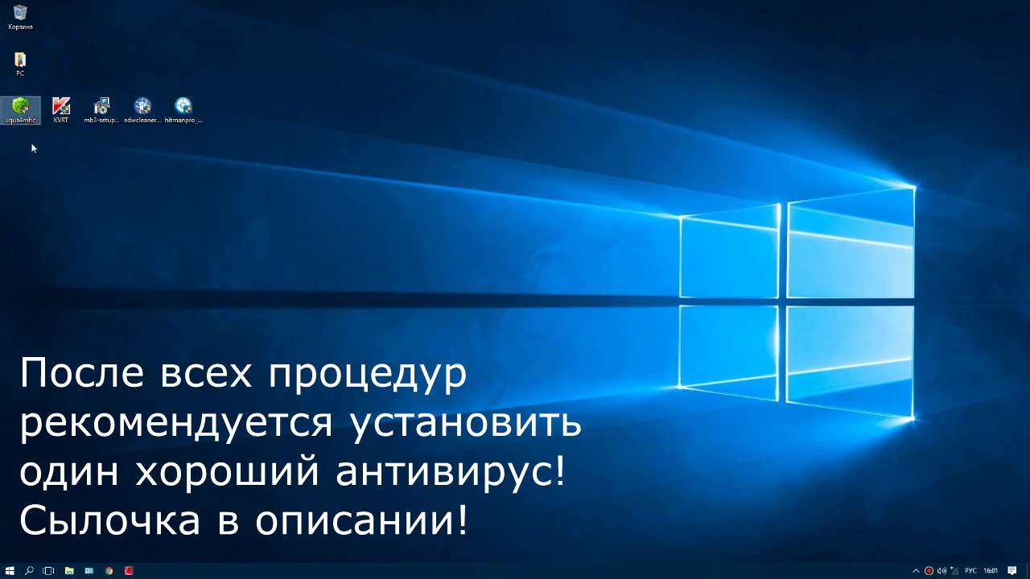
{"action": "left_click", "coordinate": [255, 99]}
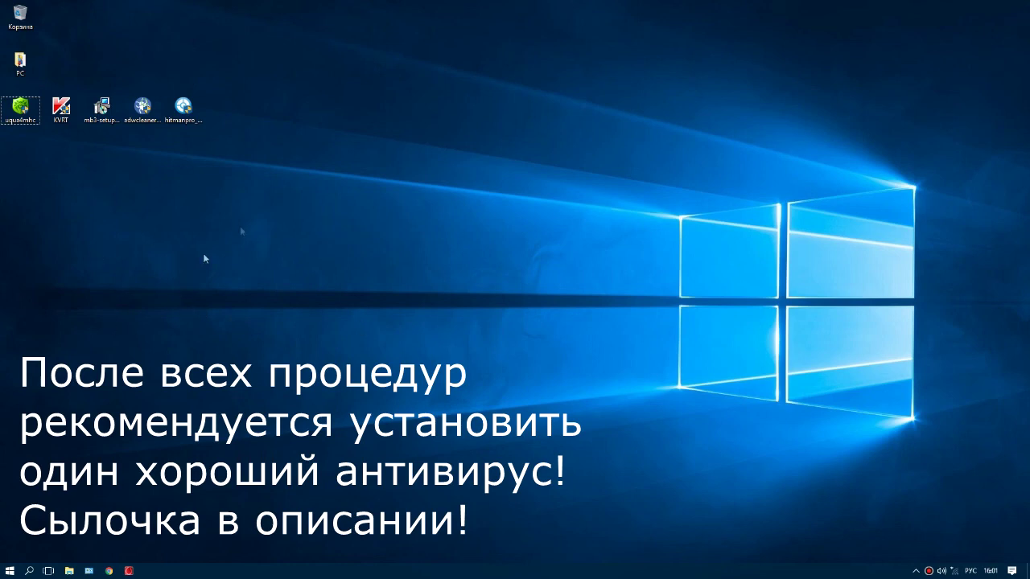
{"action": "left_click_drag", "start_coordinate": [239, 101], "coordinate": [317, 136]}
{"action": "left_click_drag", "start_coordinate": [246, 80], "coordinate": [292, 152]}
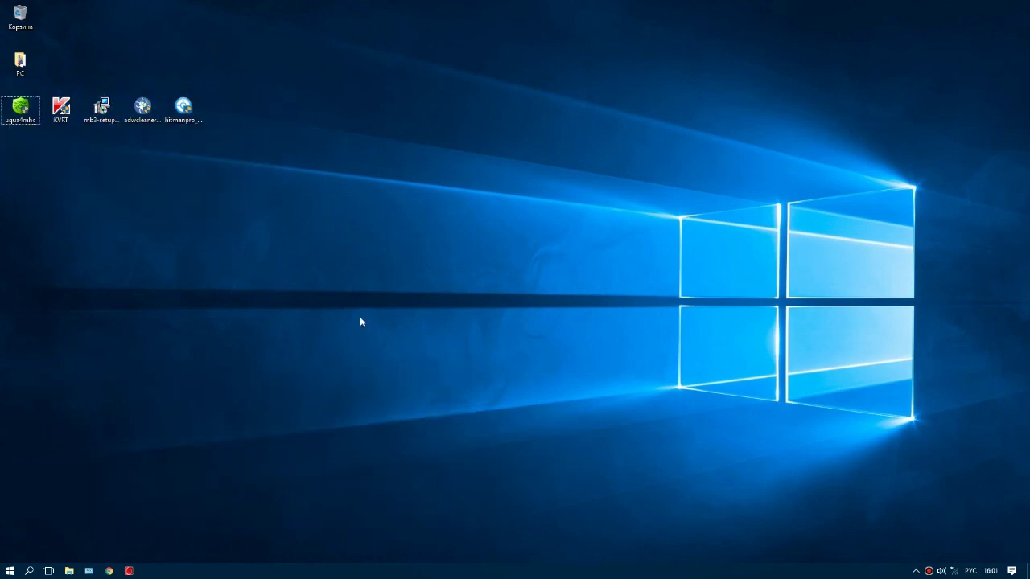